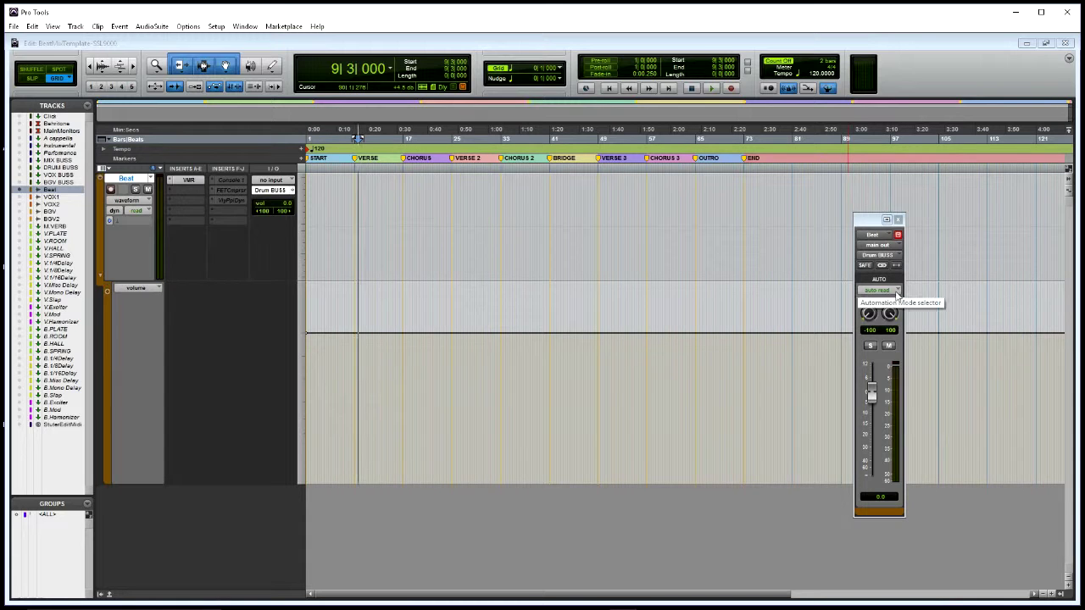
# Step: Put the Beat track in touch automation and record a short volume rise near bar 9
pyautogui.click(897, 294)
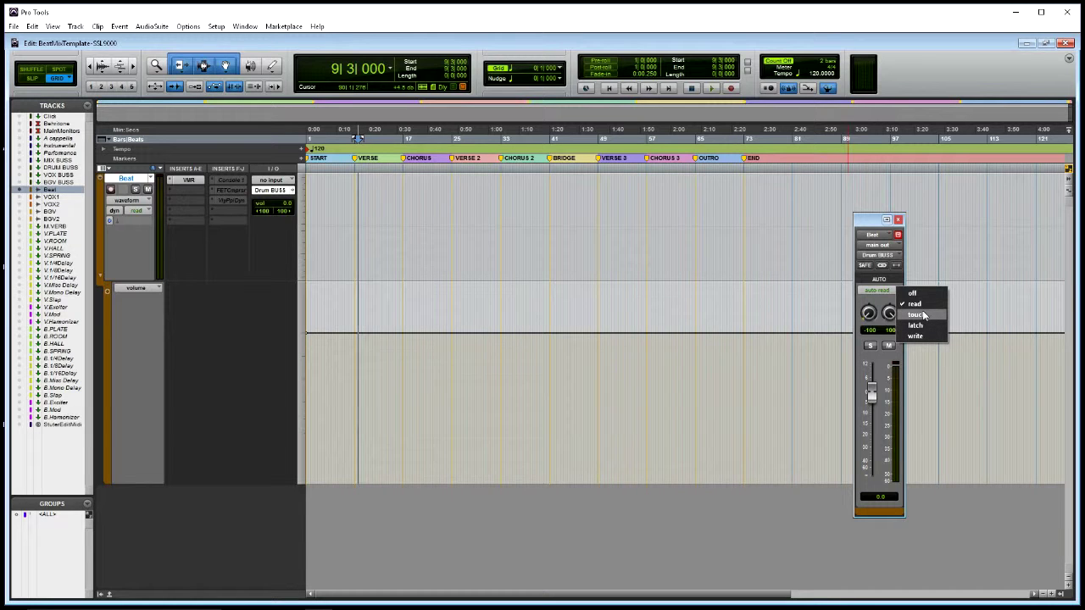
pyautogui.click(922, 316)
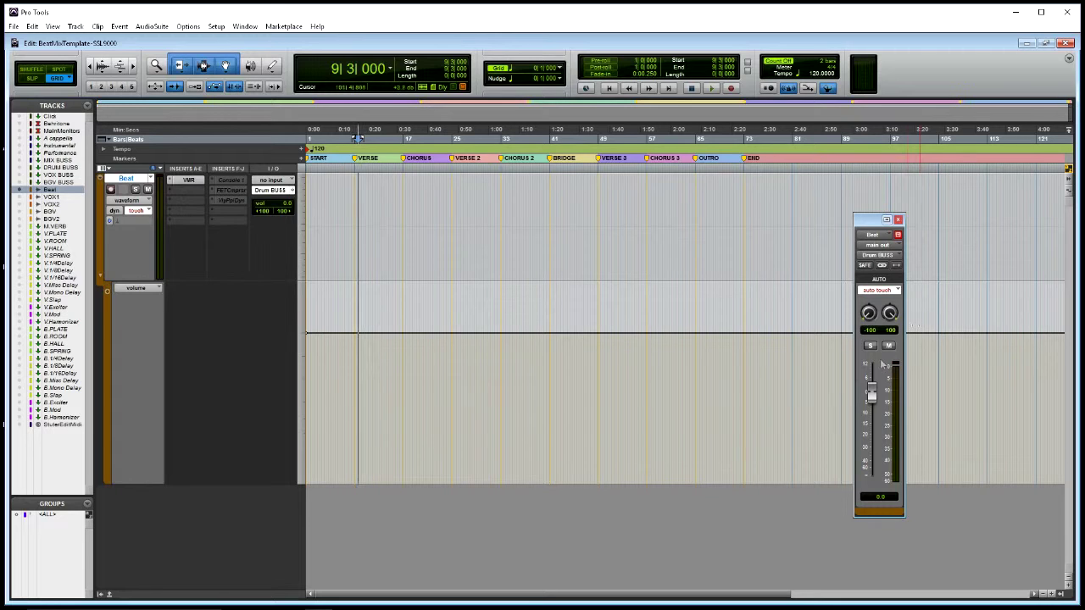
pyautogui.press('space')
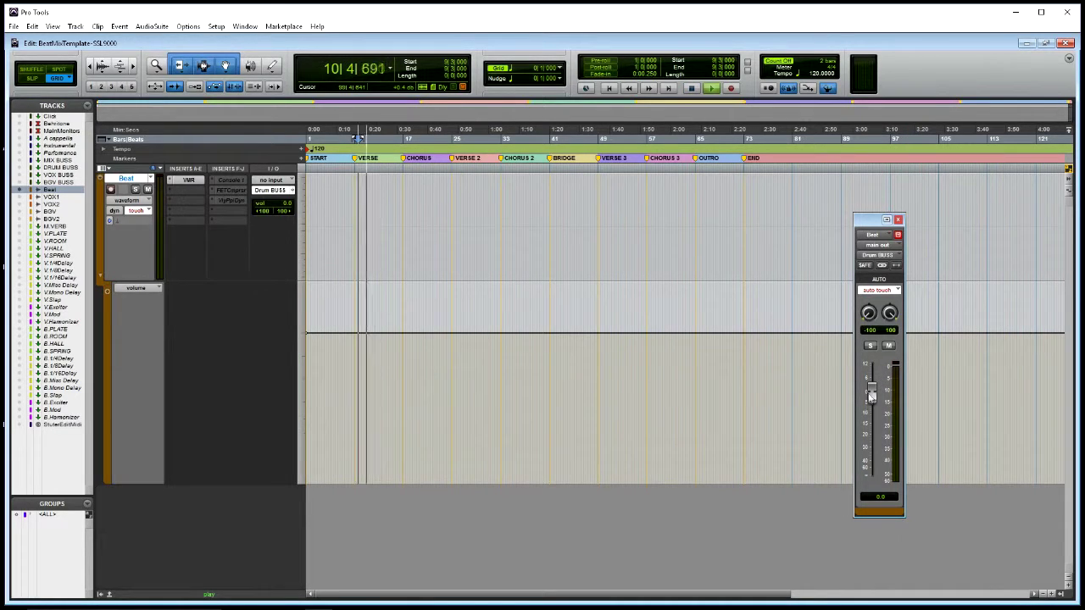
pyautogui.moveTo(873, 392)
pyautogui.mouseDown()
pyautogui.moveTo(882, 373)
pyautogui.moveTo(895, 381)
pyautogui.mouseUp()
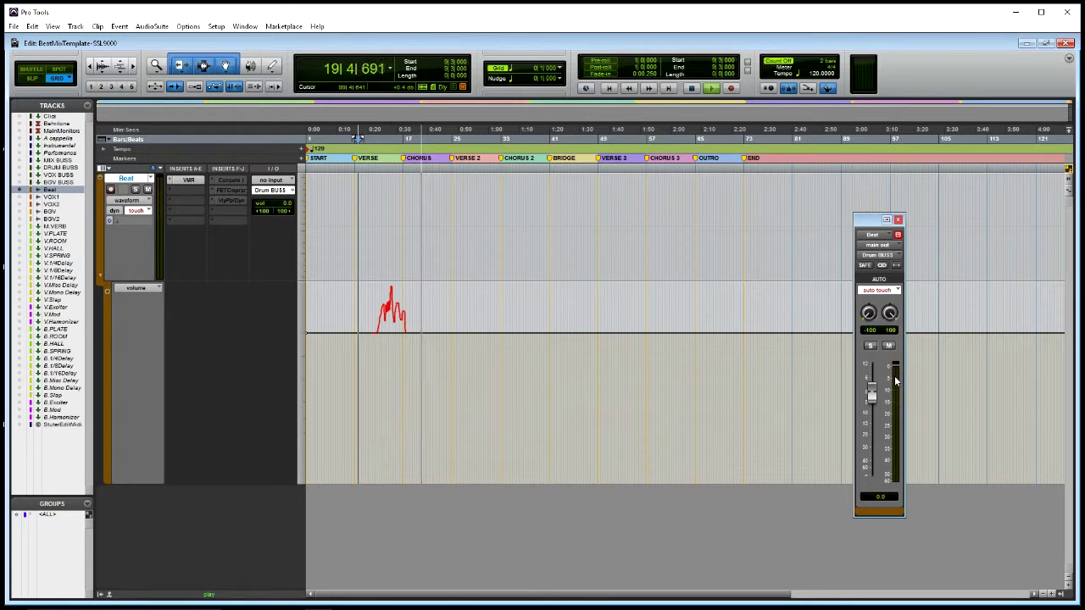
pyautogui.press('space')
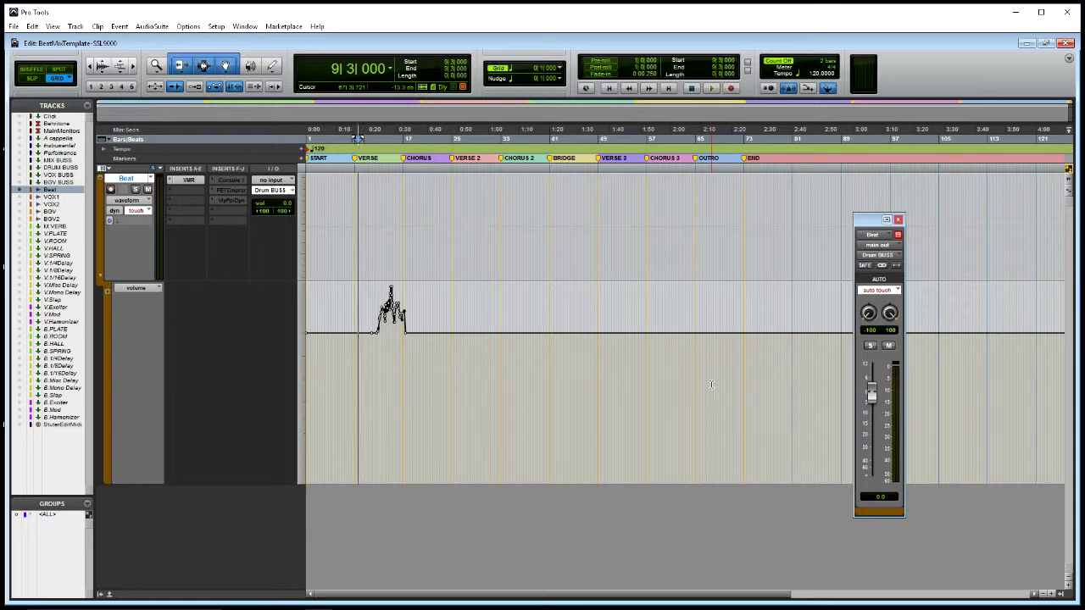
pyautogui.click(496, 364)
pyautogui.press('space')
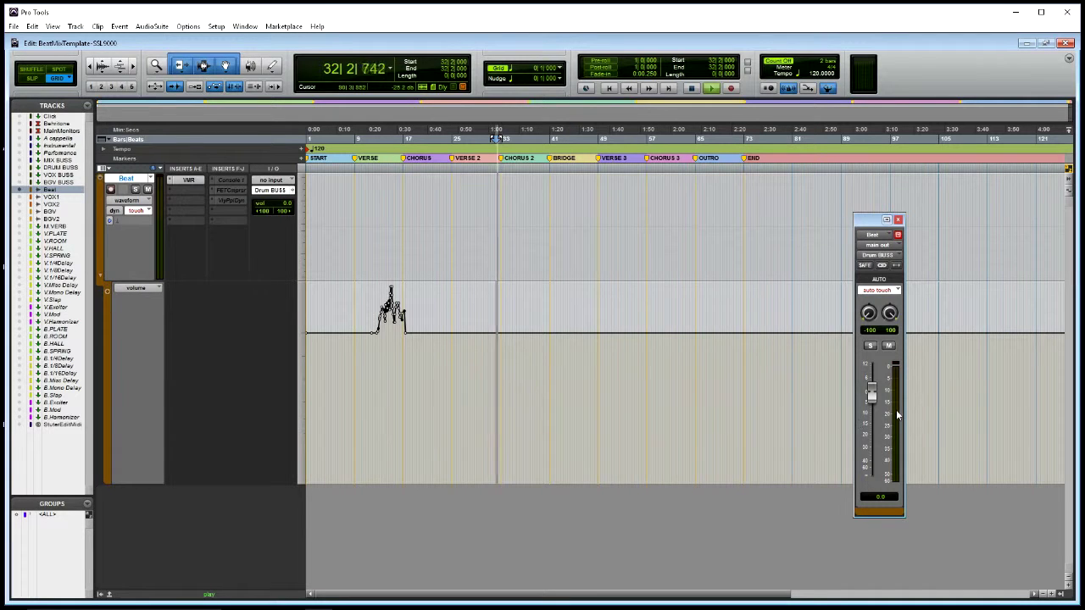
pyautogui.moveTo(872, 398)
pyautogui.mouseDown()
pyautogui.moveTo(873, 415)
pyautogui.moveTo(887, 411)
pyautogui.mouseUp()
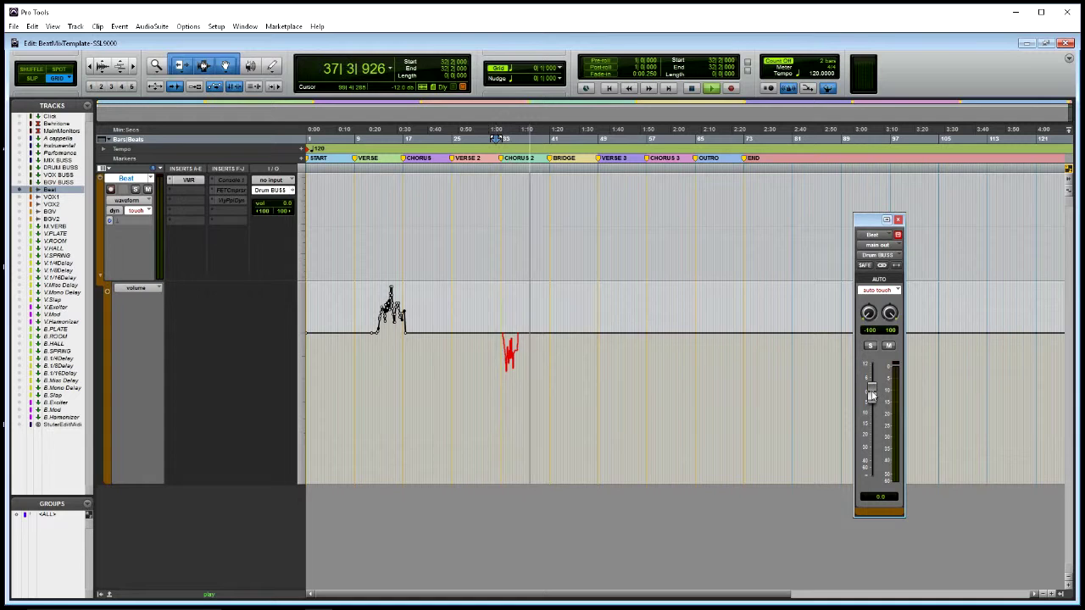
pyautogui.moveTo(872, 395)
pyautogui.mouseDown()
pyautogui.moveTo(873, 381)
pyautogui.moveTo(901, 383)
pyautogui.mouseUp()
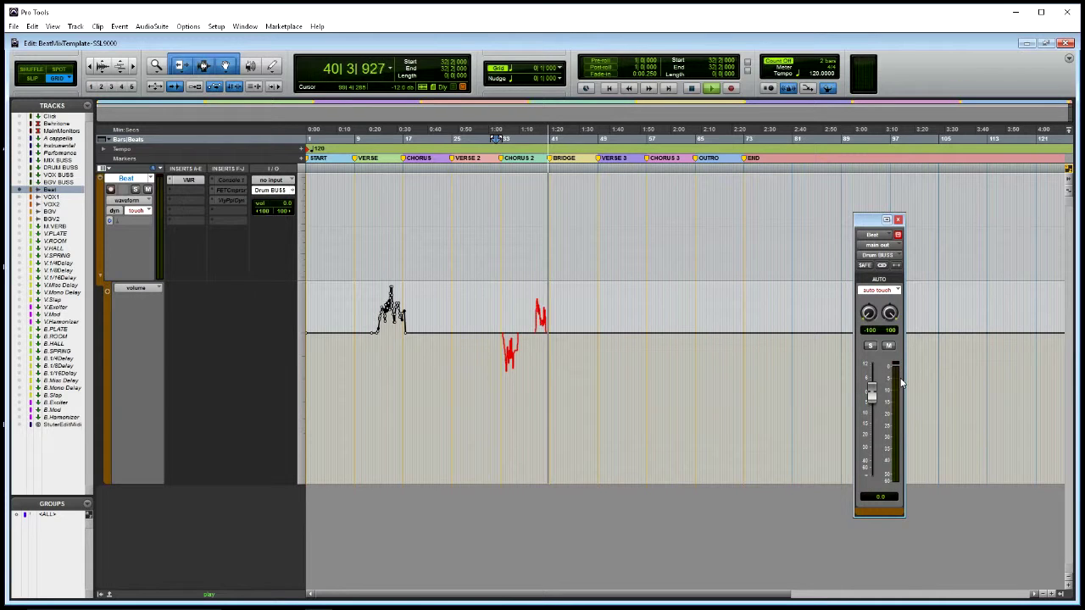
pyautogui.press('space')
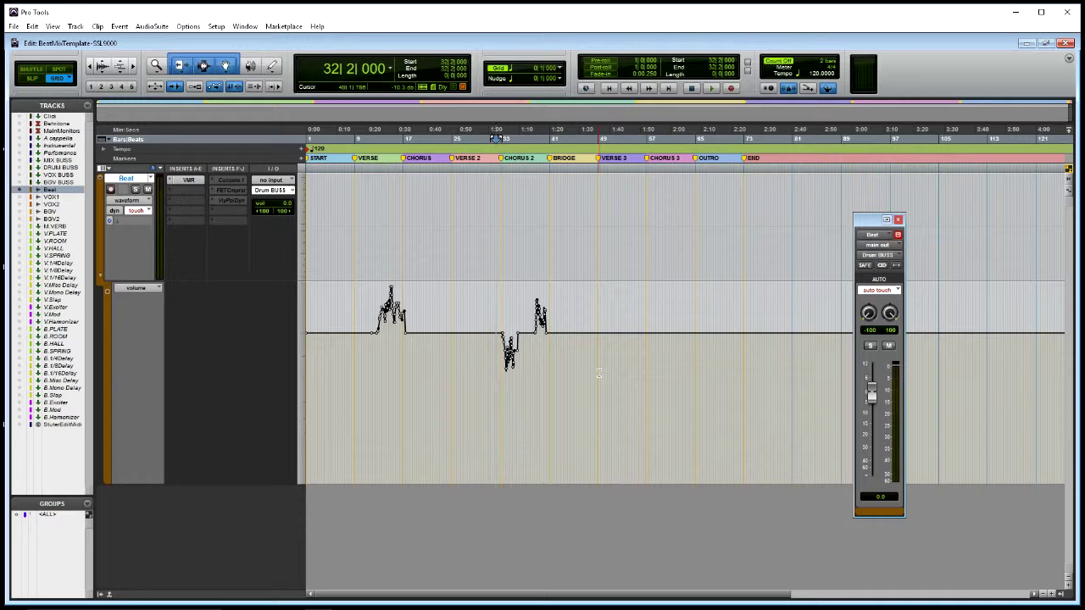
pyautogui.hotkey('ctrl', 'z')
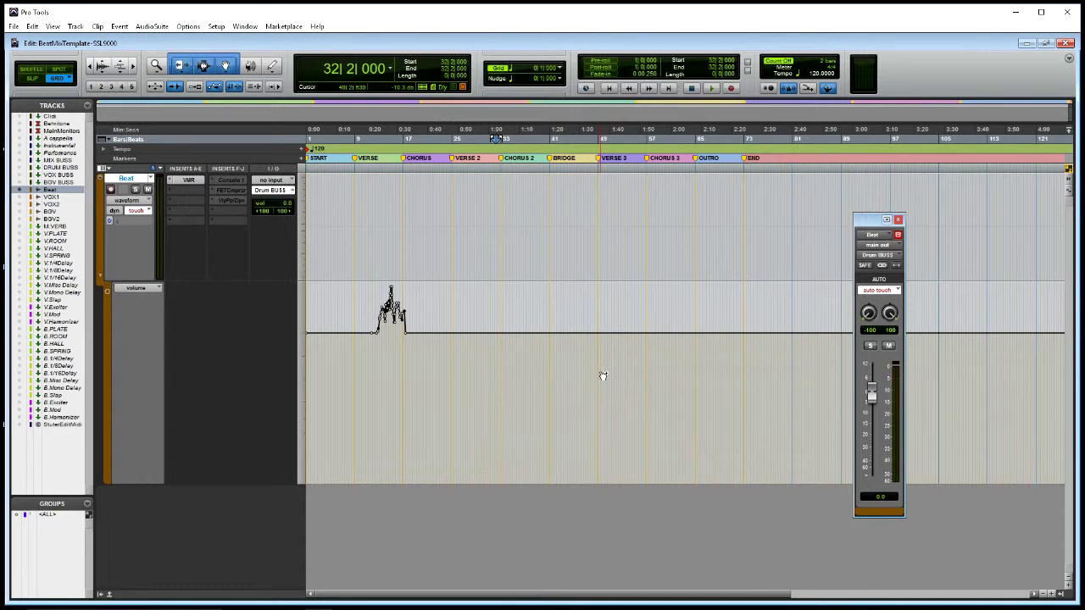
pyautogui.hotkey('ctrl', 'z')
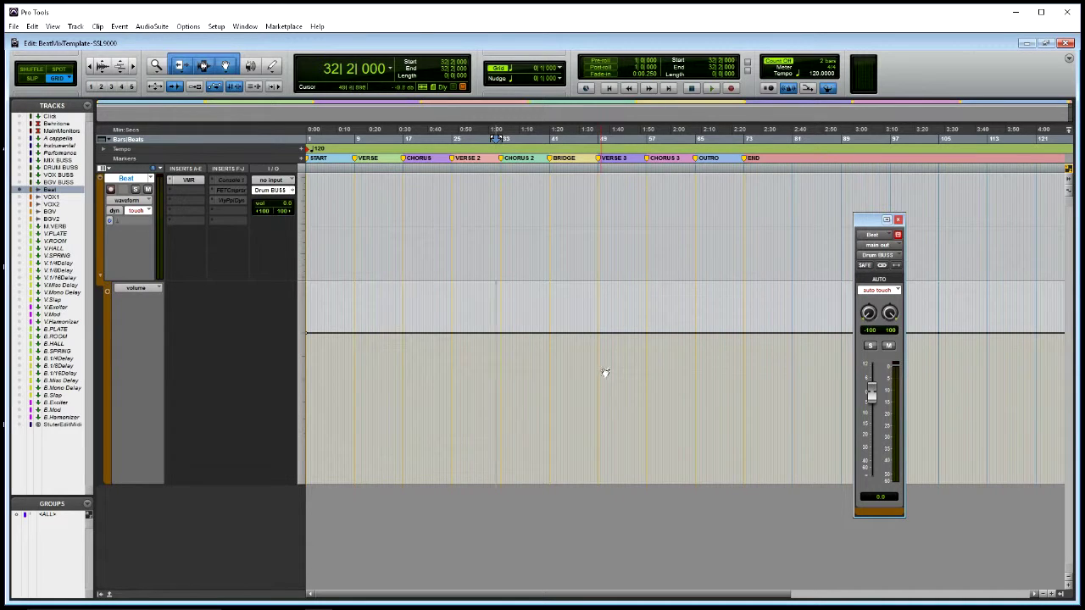
# Step: Switch the Beat track to latch automation and play from bar 9
pyautogui.click(895, 291)
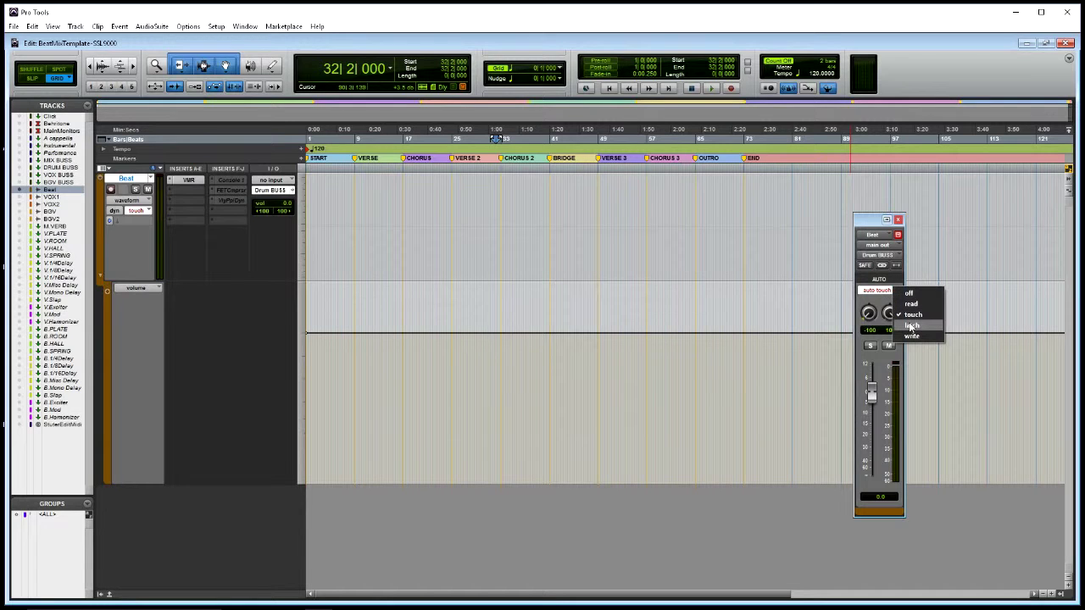
pyautogui.click(911, 327)
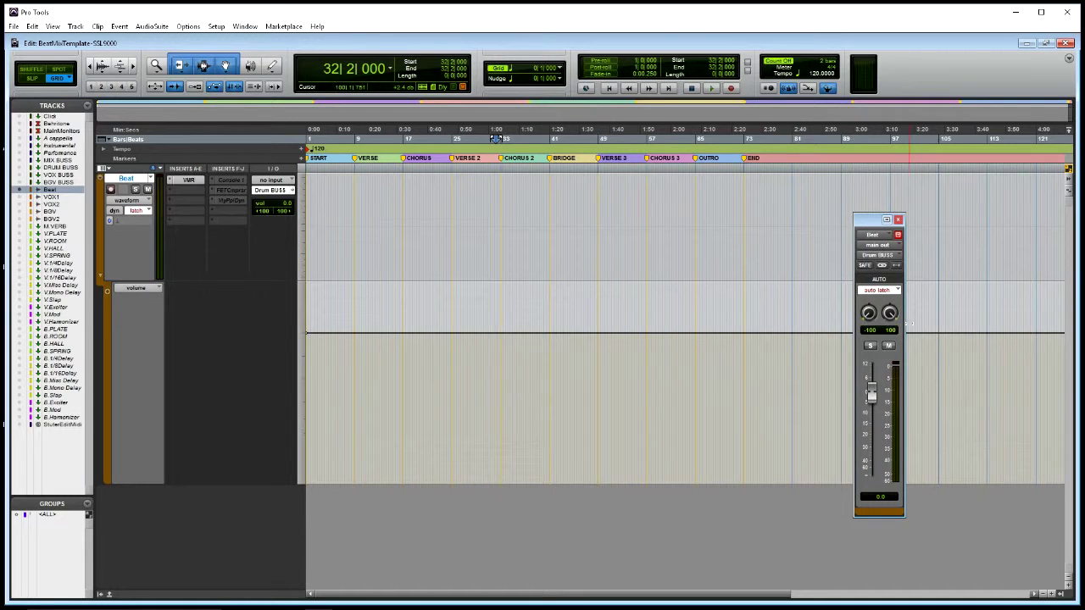
pyautogui.click(399, 354)
pyautogui.click(356, 363)
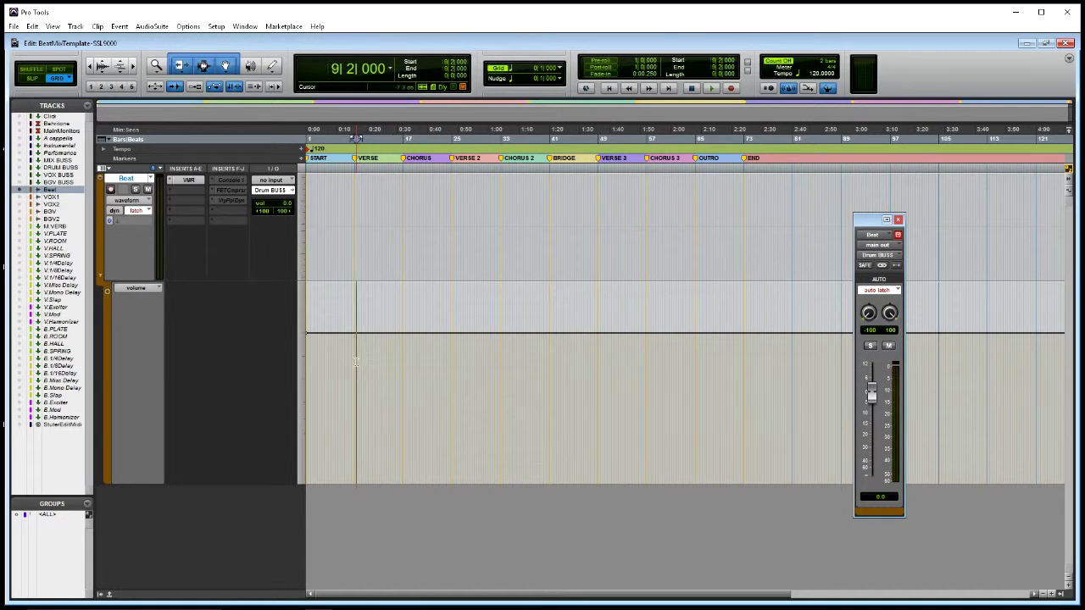
pyautogui.press('space')
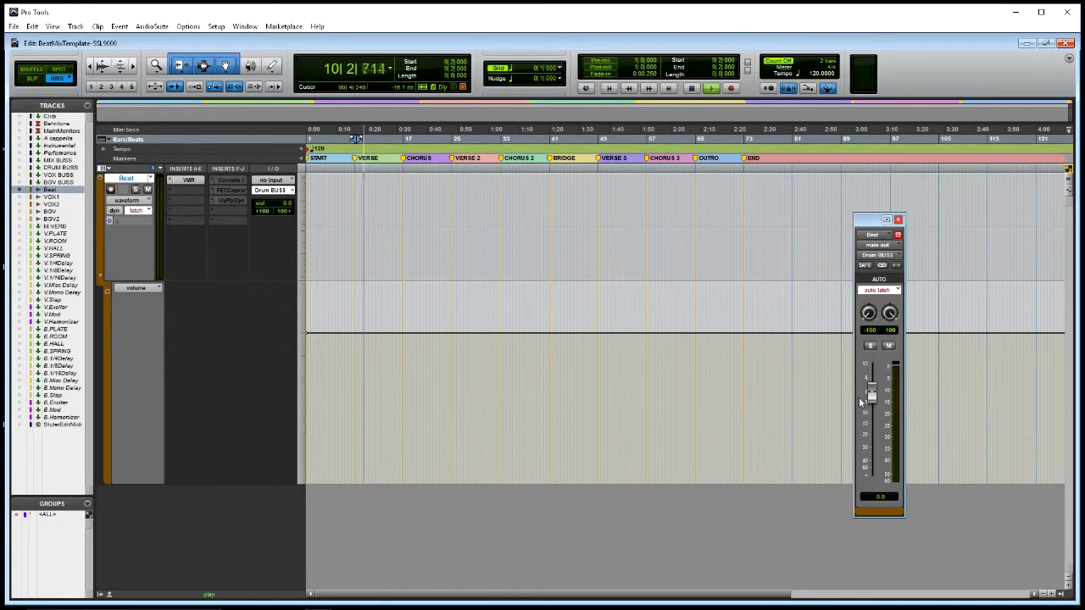
# Step: Ride the Beat volume up to about +3.3 dB, then undo the latch pass
pyautogui.click(872, 395)
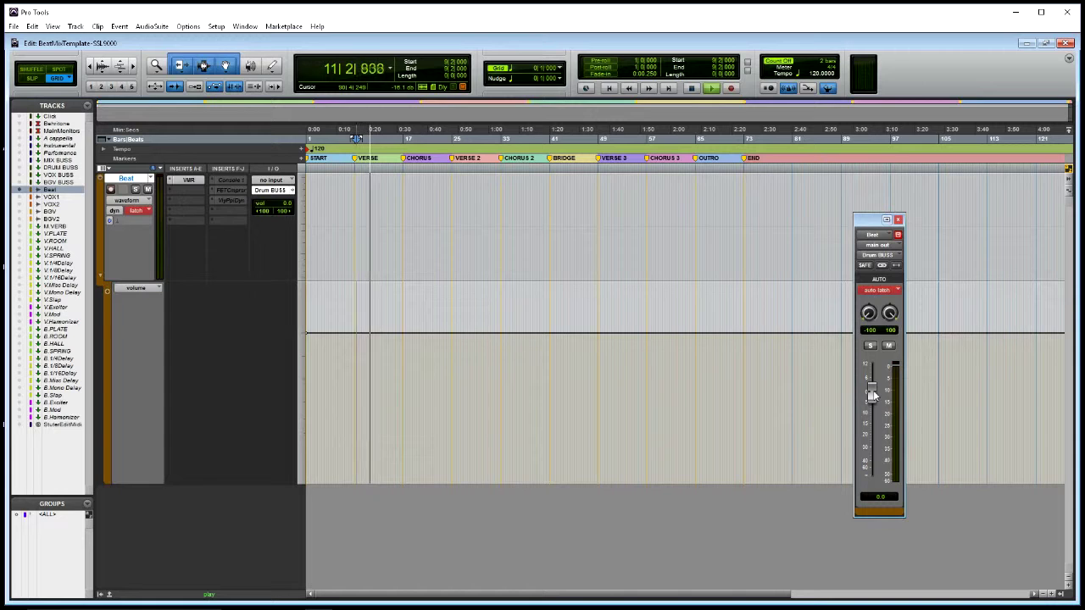
pyautogui.moveTo(872, 394); pyautogui.dragTo(880, 386)
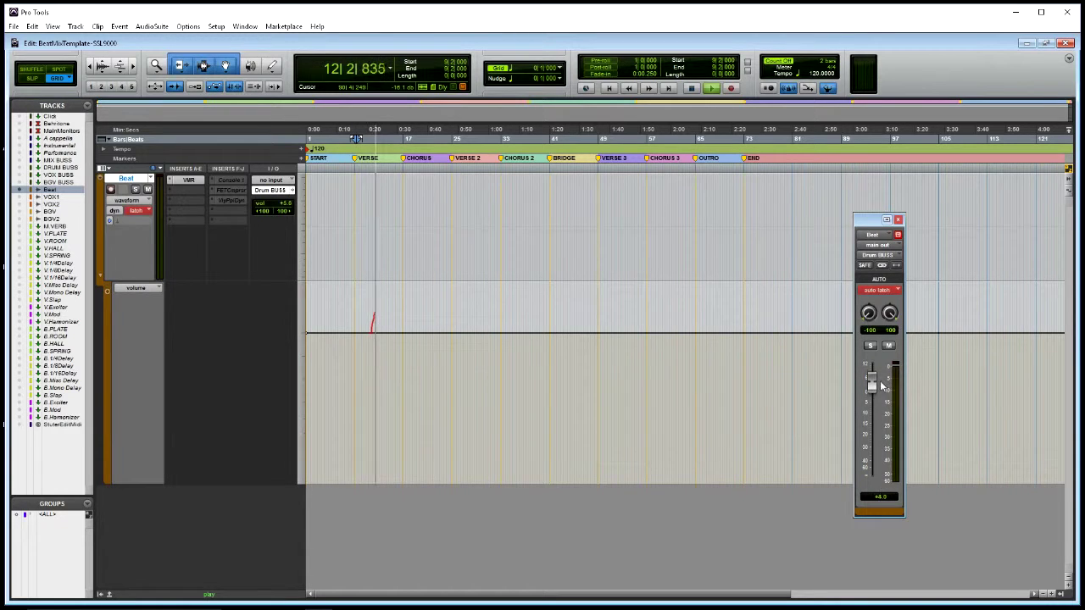
pyautogui.moveTo(882, 386)
pyautogui.mouseDown()
pyautogui.moveTo(878, 377)
pyautogui.moveTo(877, 386)
pyautogui.mouseUp()
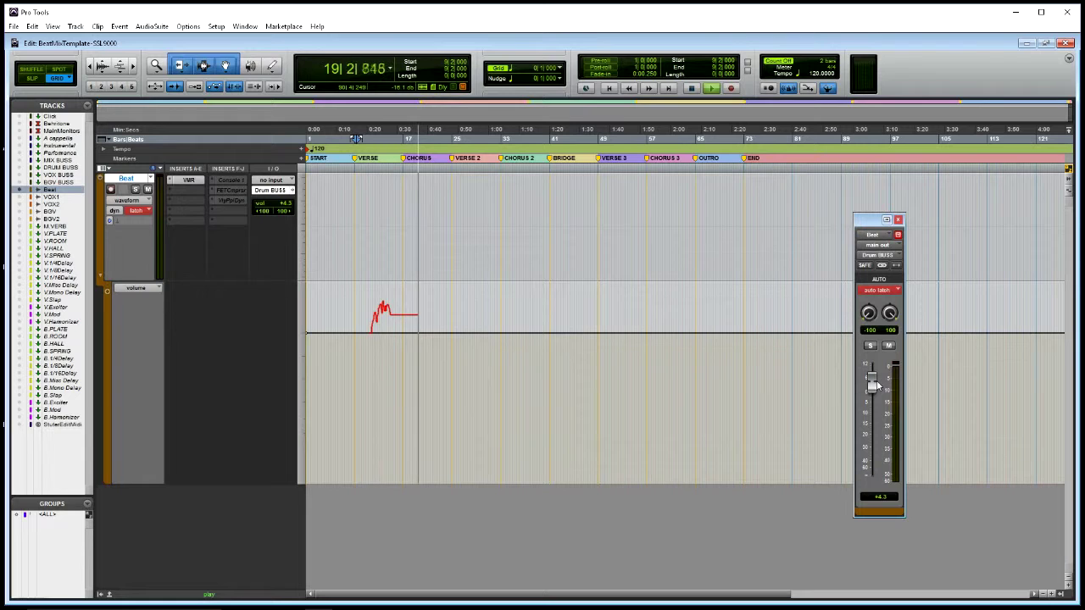
pyautogui.press('space')
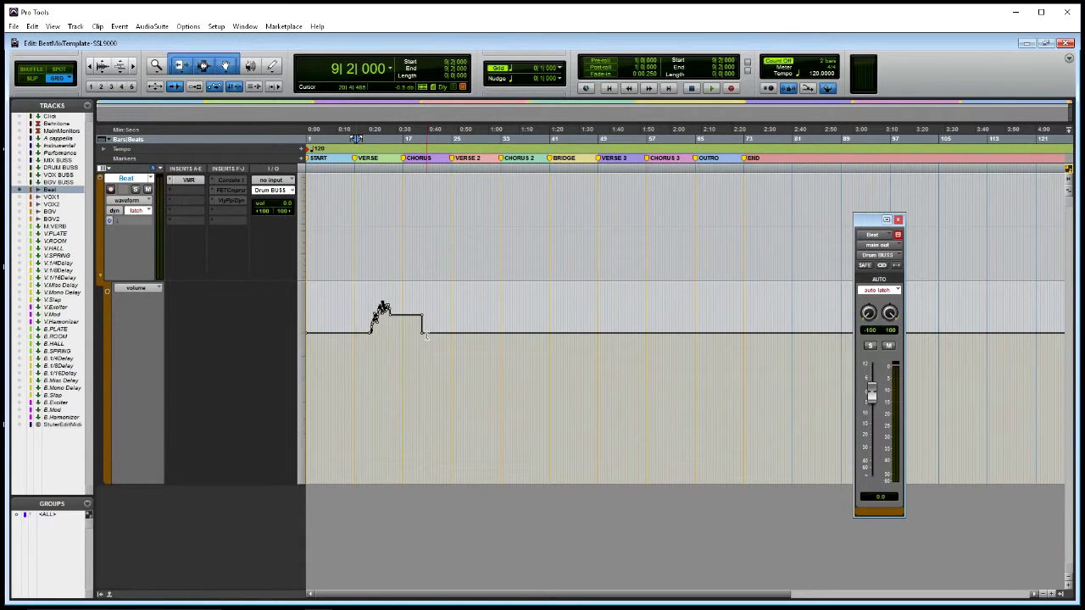
pyautogui.hotkey('ctrl', 'z')
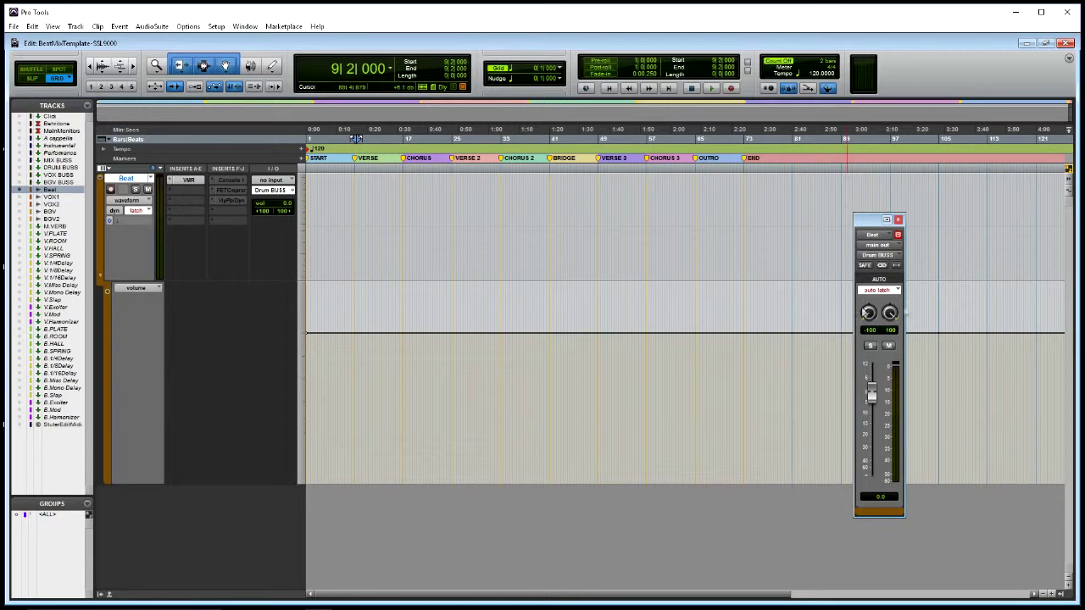
# Step: Set the Beat track to write automation and record a first pass pushing the volume up
pyautogui.click(895, 291)
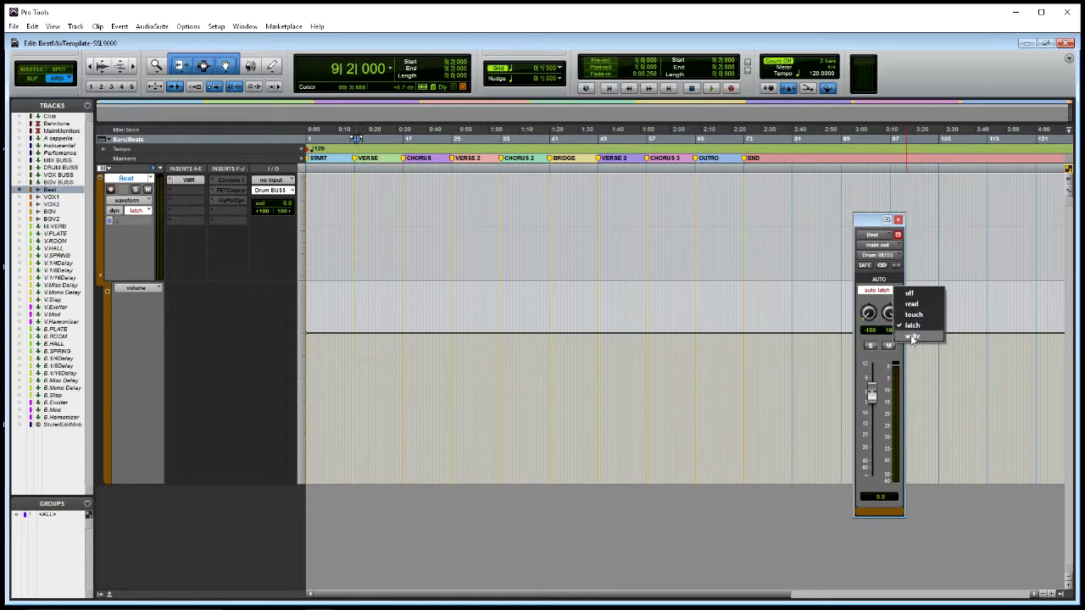
pyautogui.click(911, 336)
pyautogui.press('space')
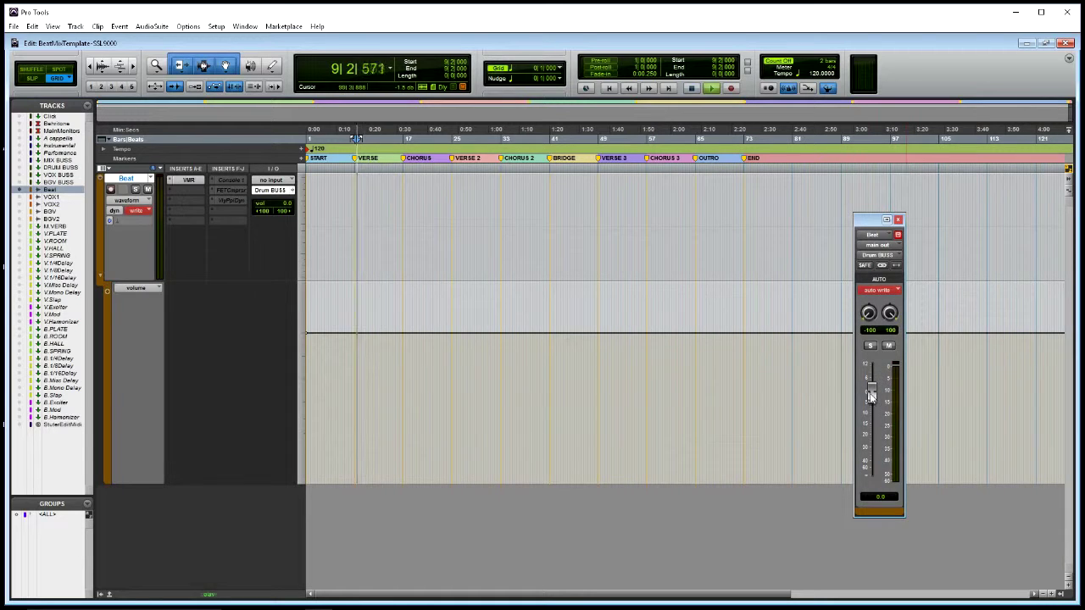
pyautogui.moveTo(871, 397)
pyautogui.mouseDown()
pyautogui.moveTo(873, 376)
pyautogui.moveTo(872, 387)
pyautogui.mouseUp()
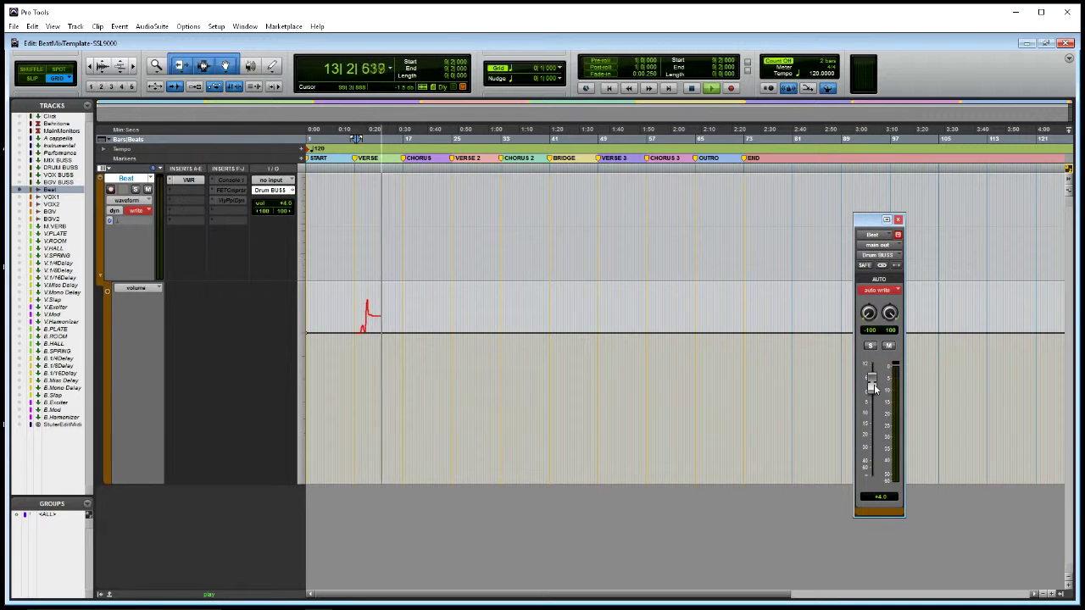
pyautogui.press('space')
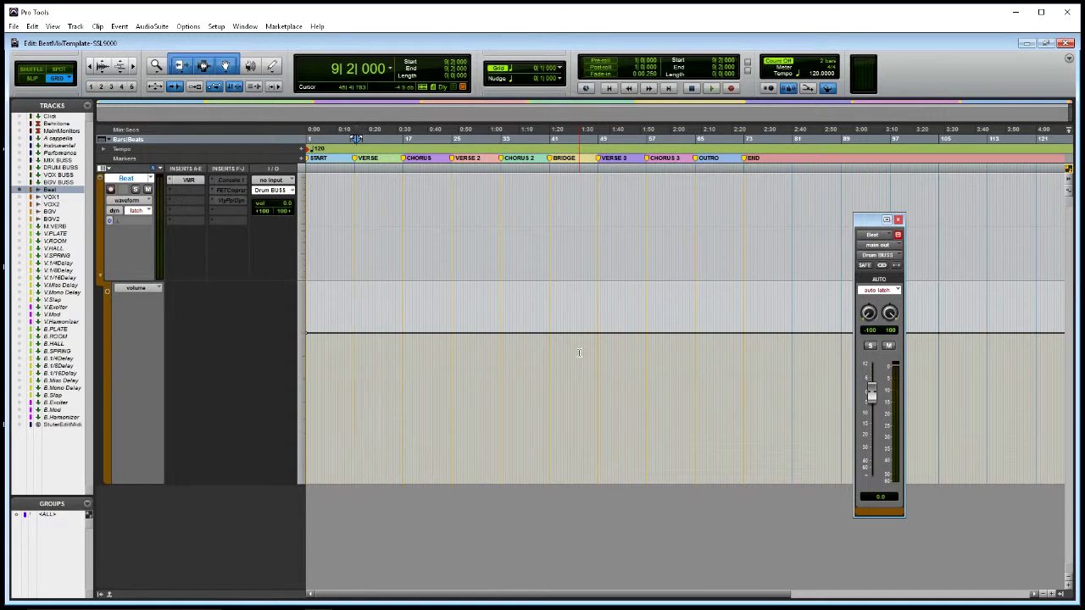
pyautogui.press('space')
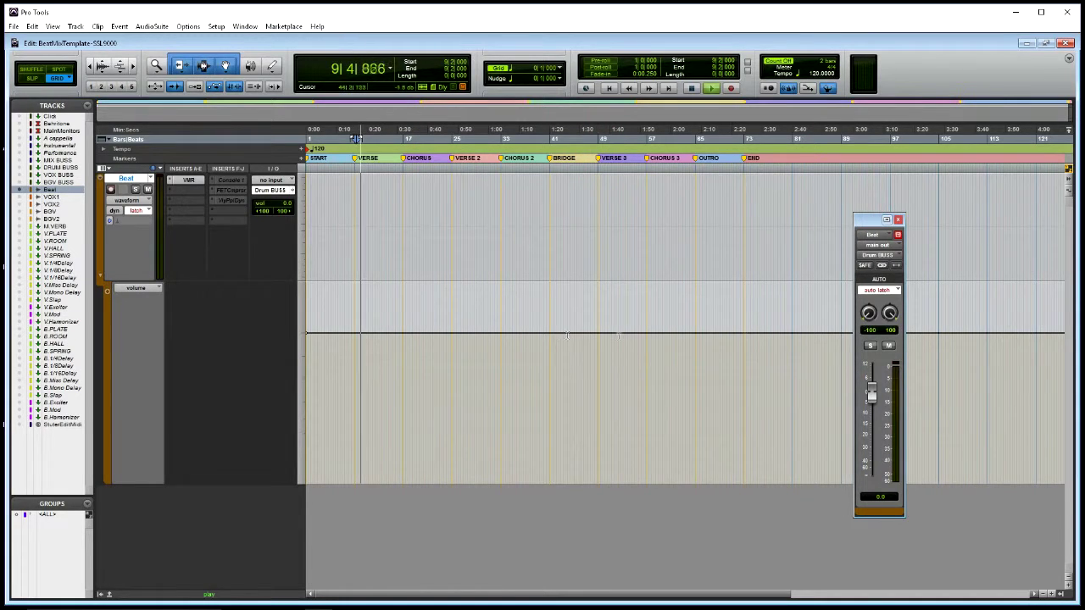
pyautogui.press('space')
# Step: Reselect write mode and record a new pass pulling the Beat volume down to about -3 dB
pyautogui.click(890, 290)
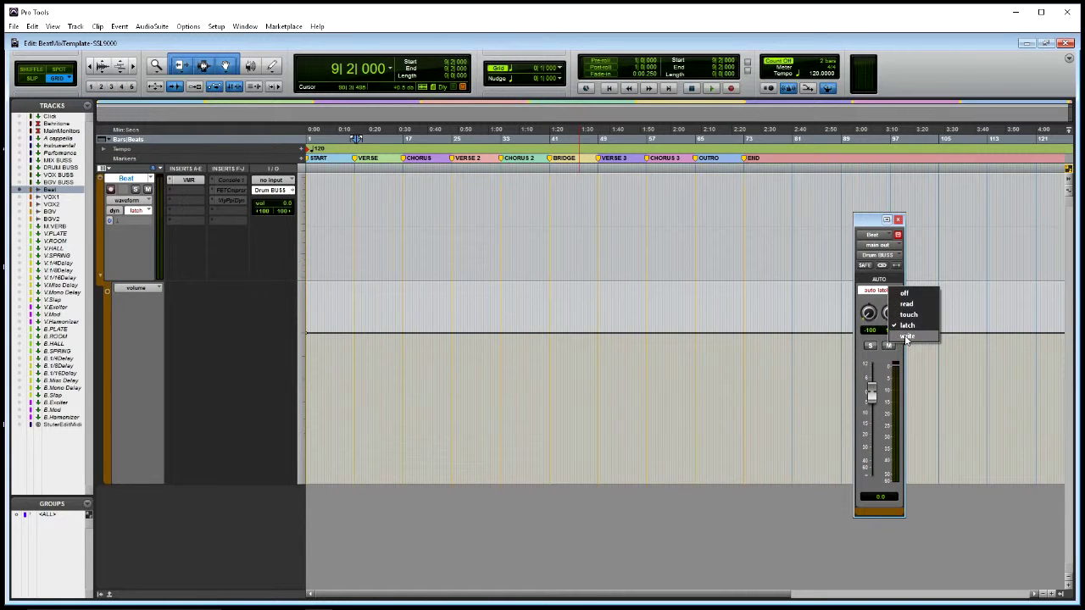
pyautogui.click(905, 336)
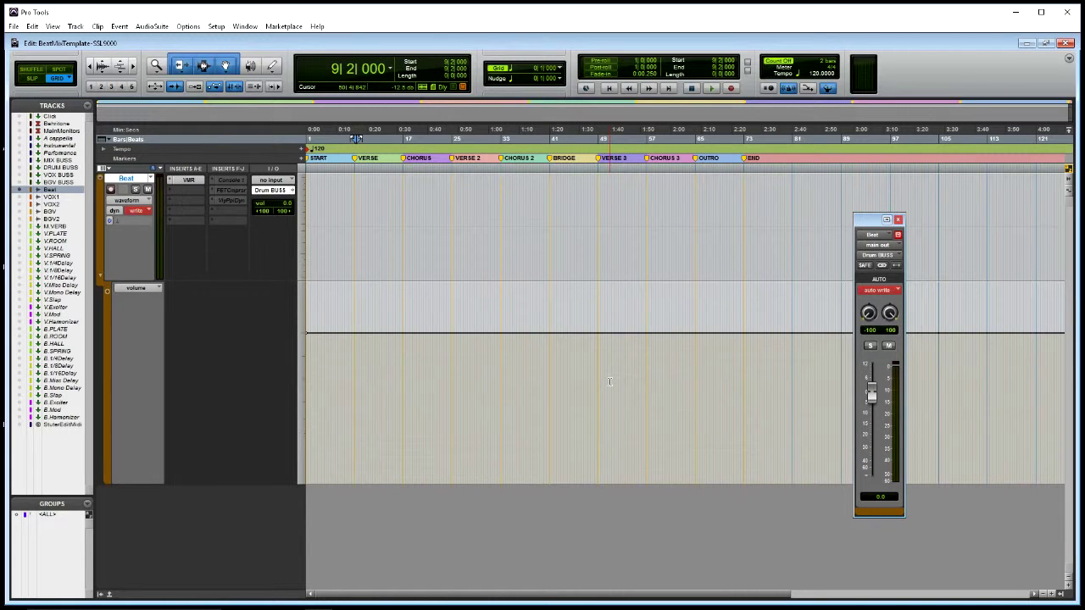
pyautogui.press('space')
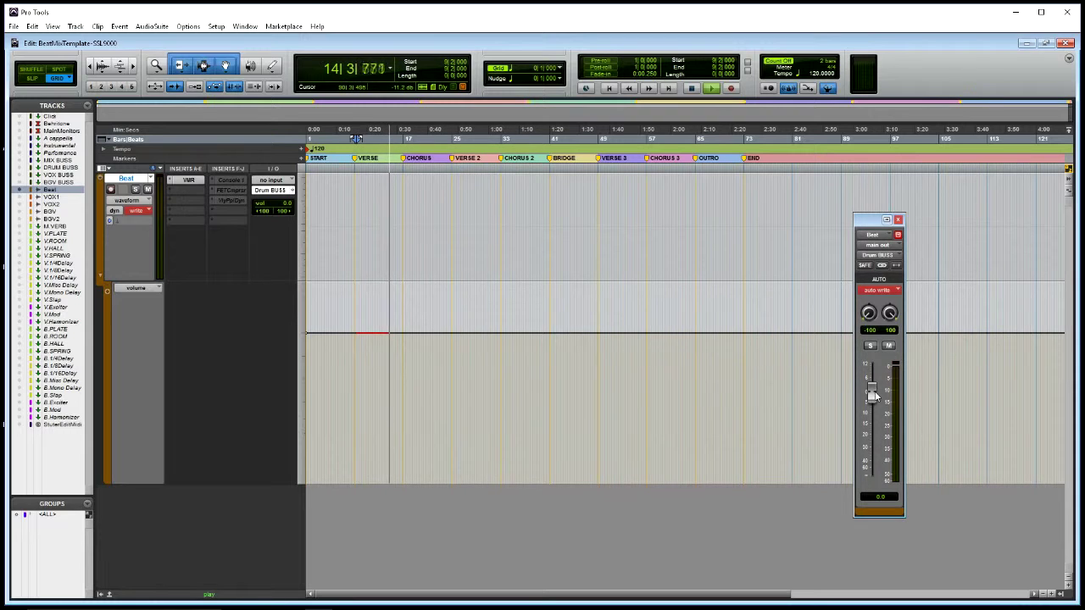
pyautogui.moveTo(871, 393); pyautogui.dragTo(873, 404)
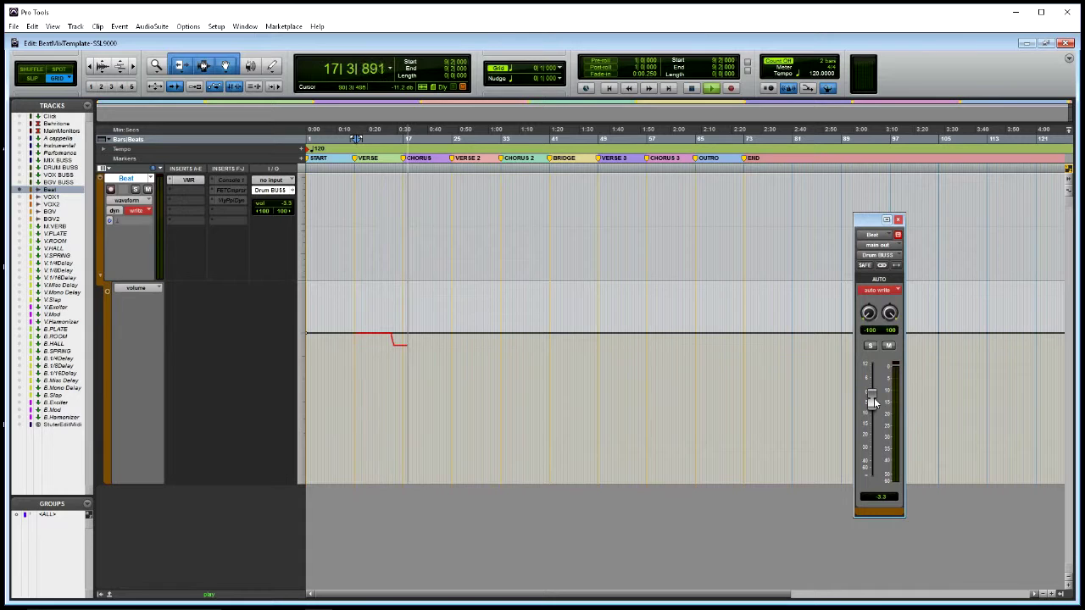
pyautogui.press('space')
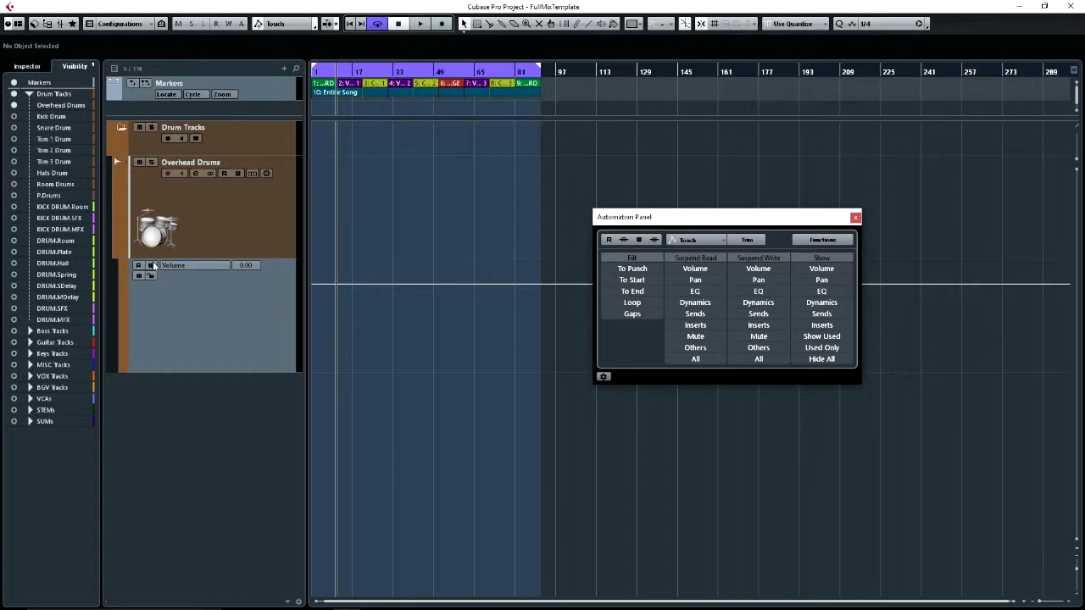
# Step: Turn on Write for the Overhead Drums track and show the track Inspector
pyautogui.click(238, 173)
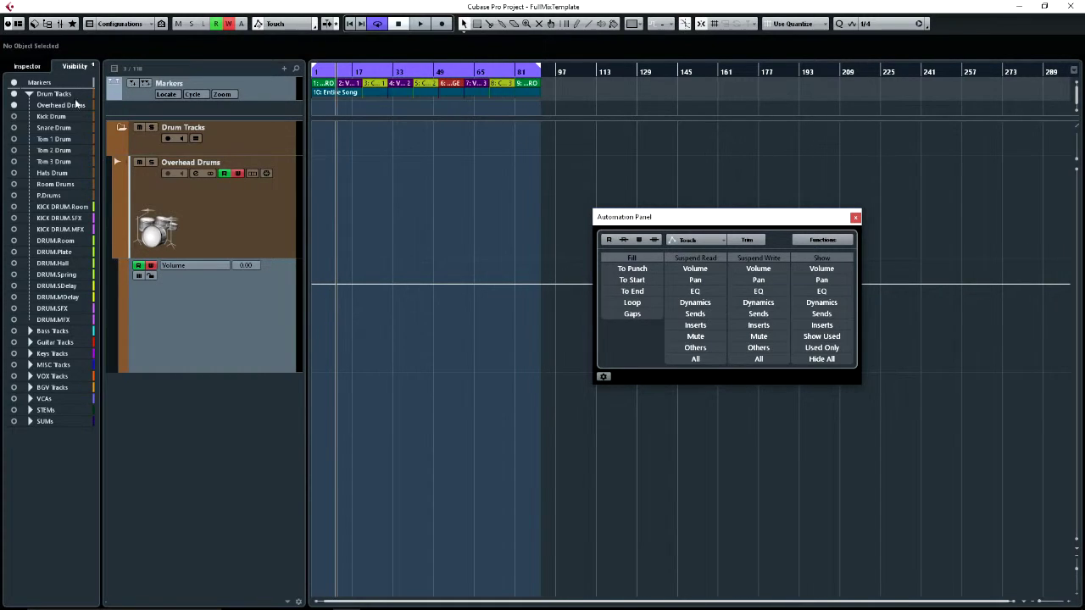
pyautogui.click(37, 66)
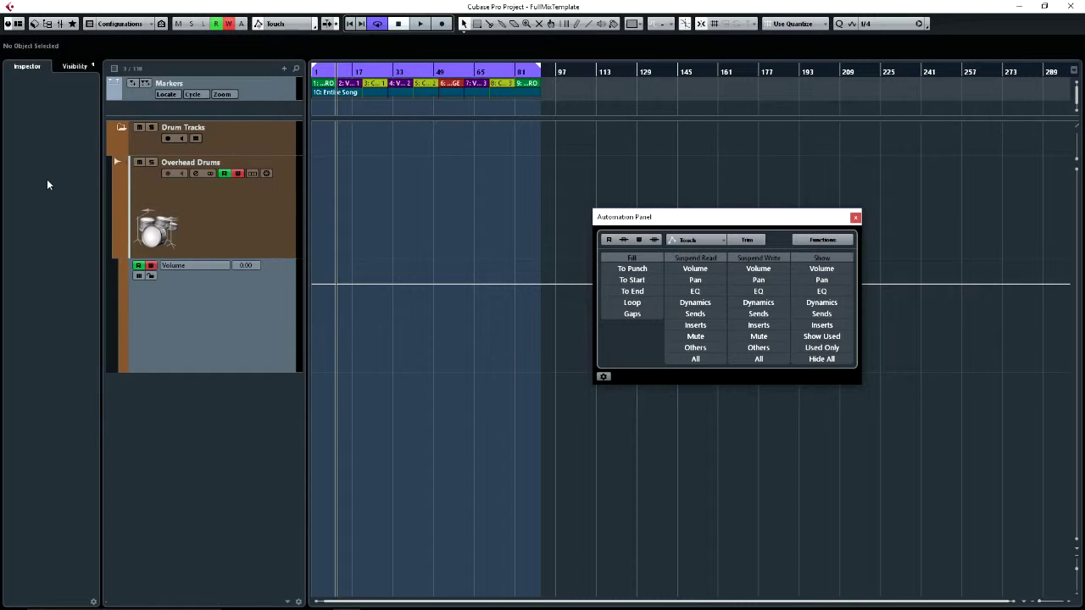
# Step: Record a Touch pass raising the Overhead Drums Inspector volume to about 5.2 dB
pyautogui.click(140, 201)
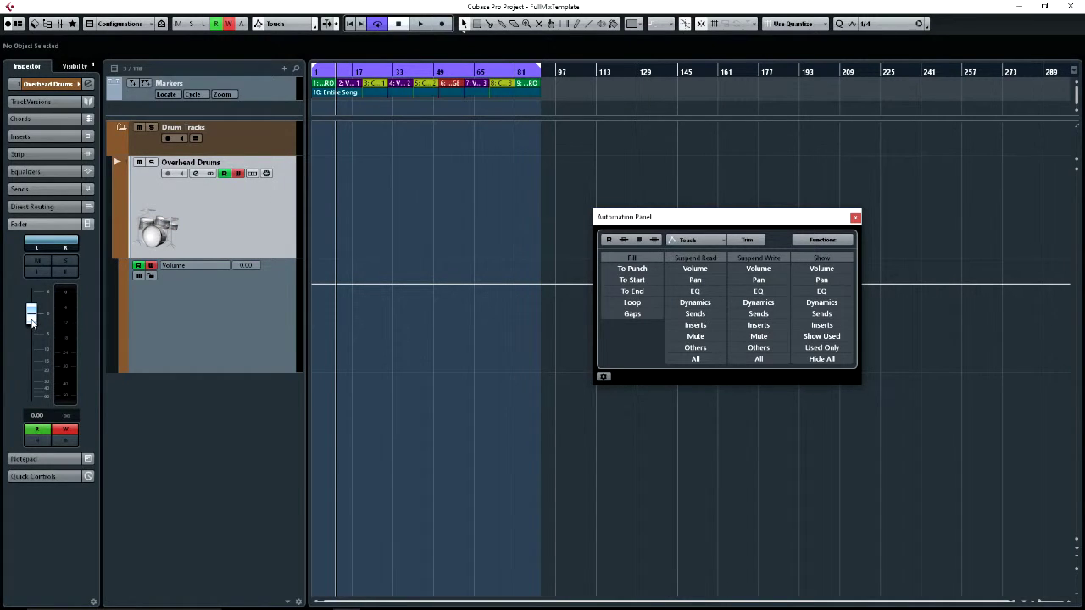
pyautogui.press('space')
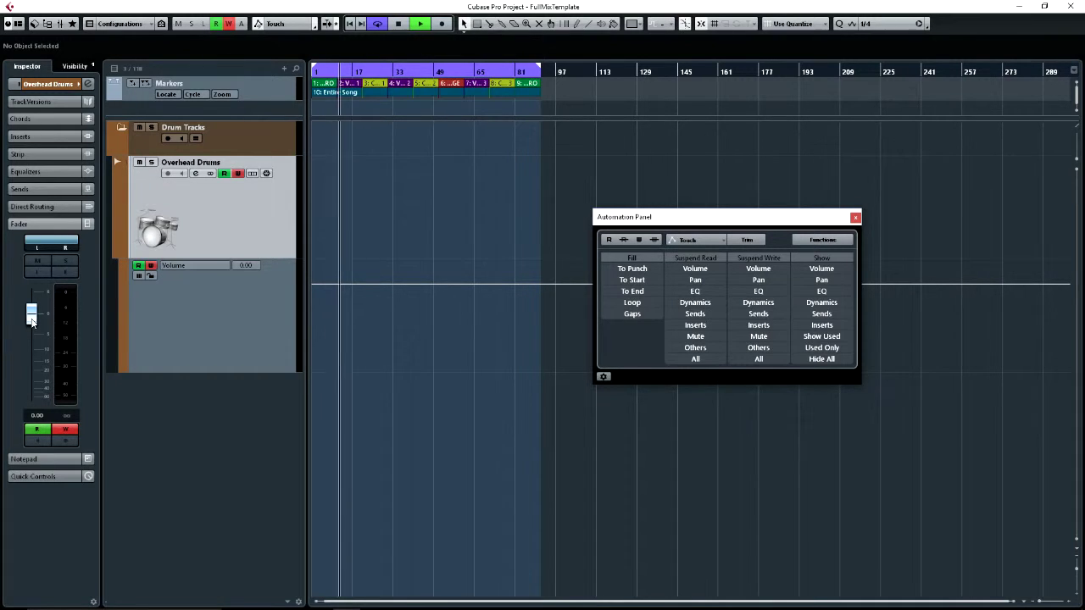
pyautogui.moveTo(31, 319)
pyautogui.mouseDown()
pyautogui.moveTo(43, 303)
pyautogui.moveTo(46, 326)
pyautogui.moveTo(62, 302)
pyautogui.mouseUp()
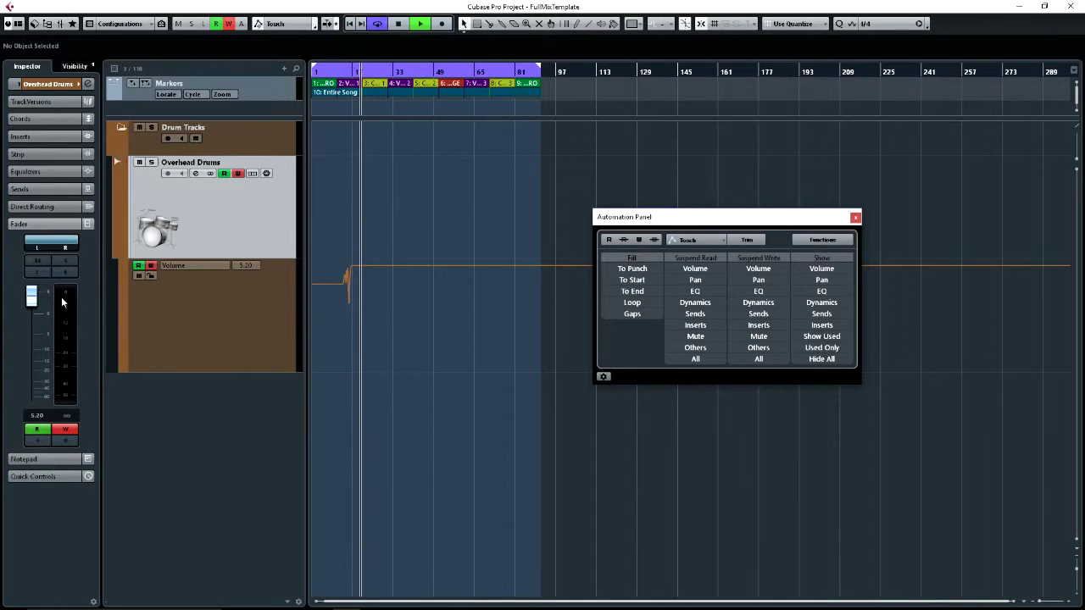
pyautogui.press('space')
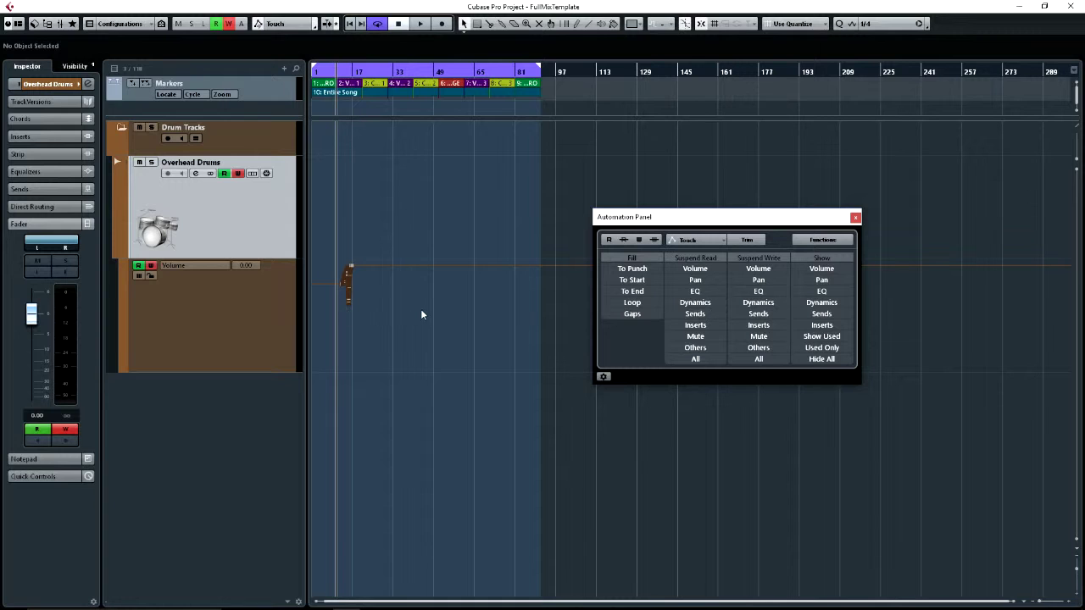
pyautogui.click(603, 377)
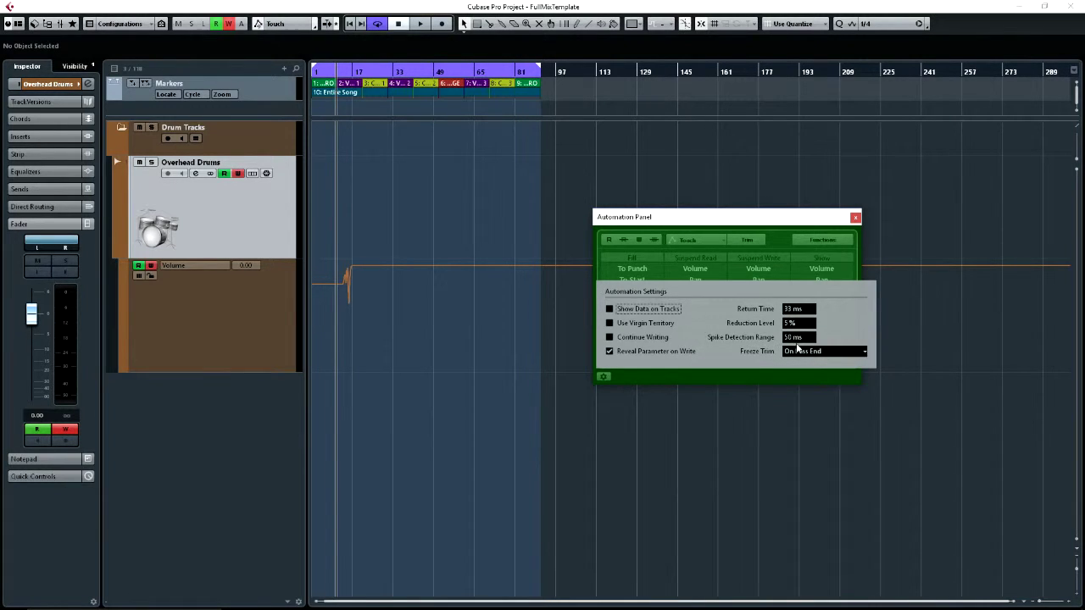
pyautogui.click(605, 376)
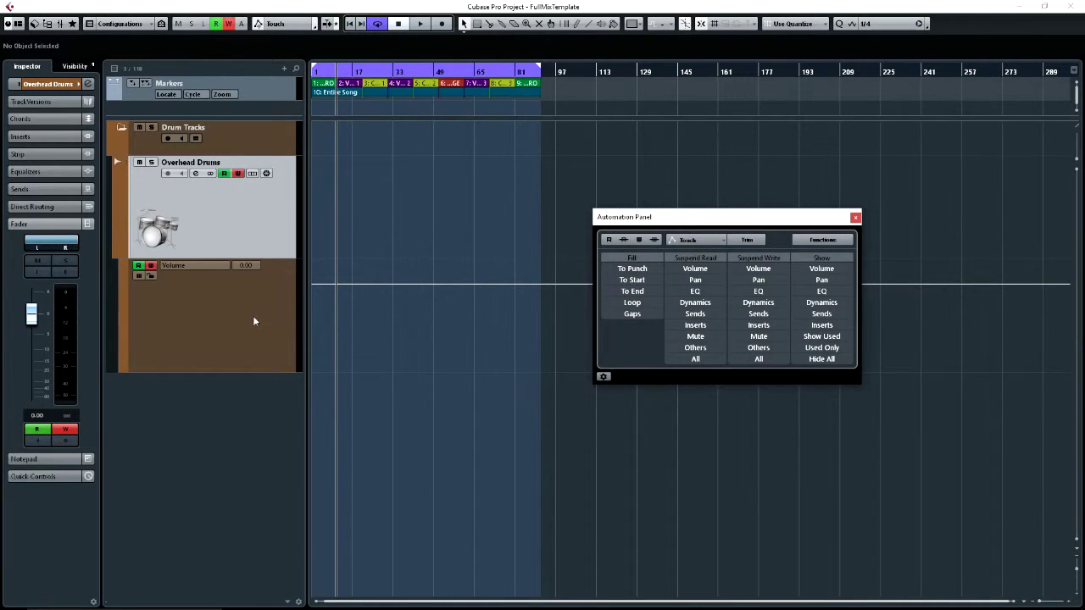
# Step: Record an Auto-Latch volume raise on Overhead Drums, then delete those points near bar 9
pyautogui.click(716, 241)
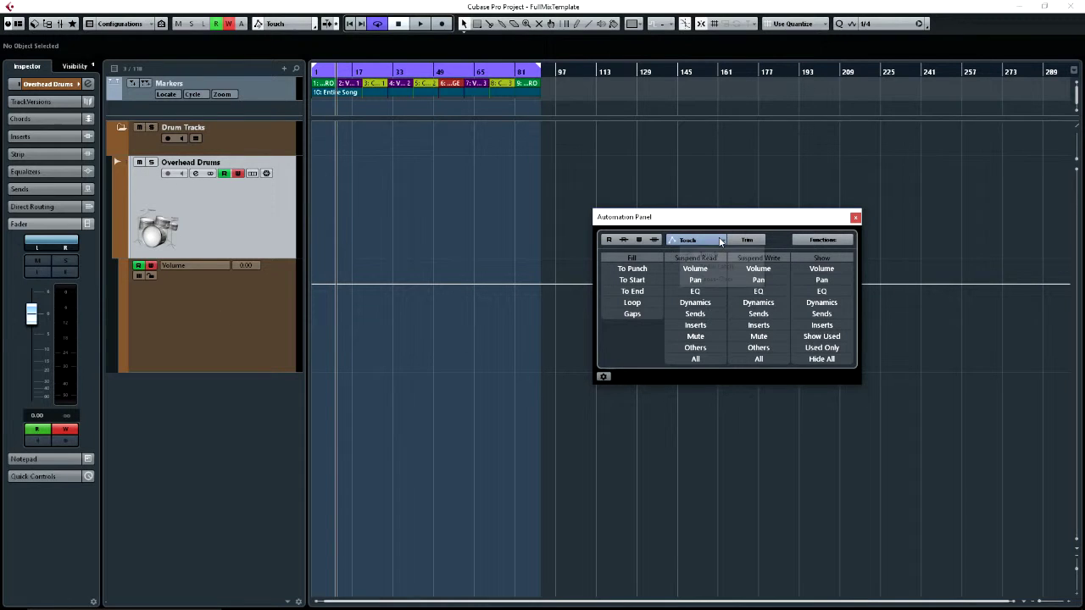
pyautogui.click(716, 266)
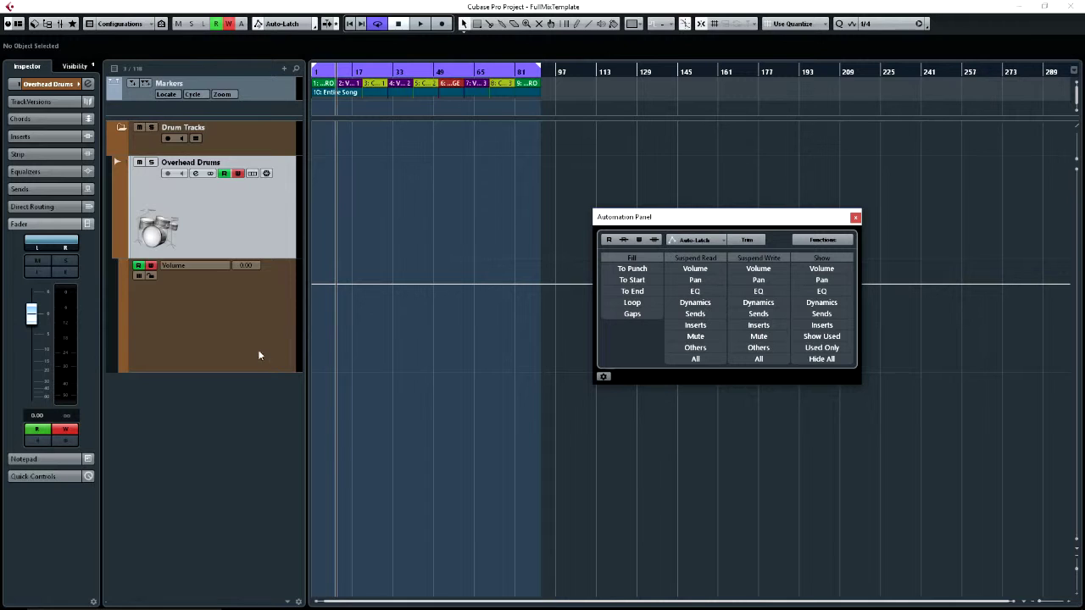
pyautogui.press('space')
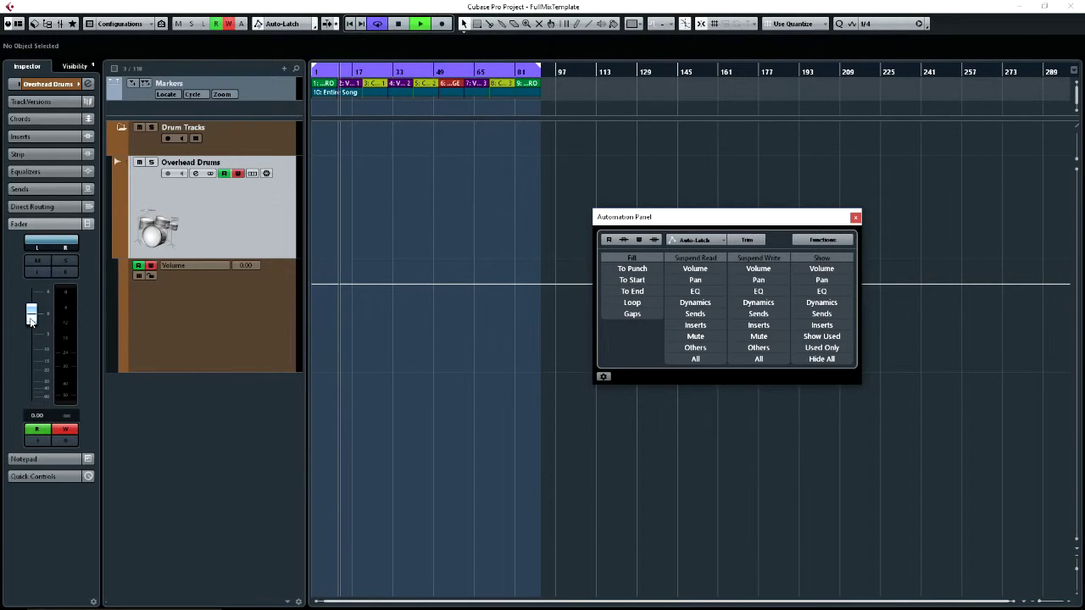
pyautogui.moveTo(31, 321)
pyautogui.mouseDown()
pyautogui.moveTo(34, 309)
pyautogui.moveTo(43, 329)
pyautogui.moveTo(46, 305)
pyautogui.mouseUp()
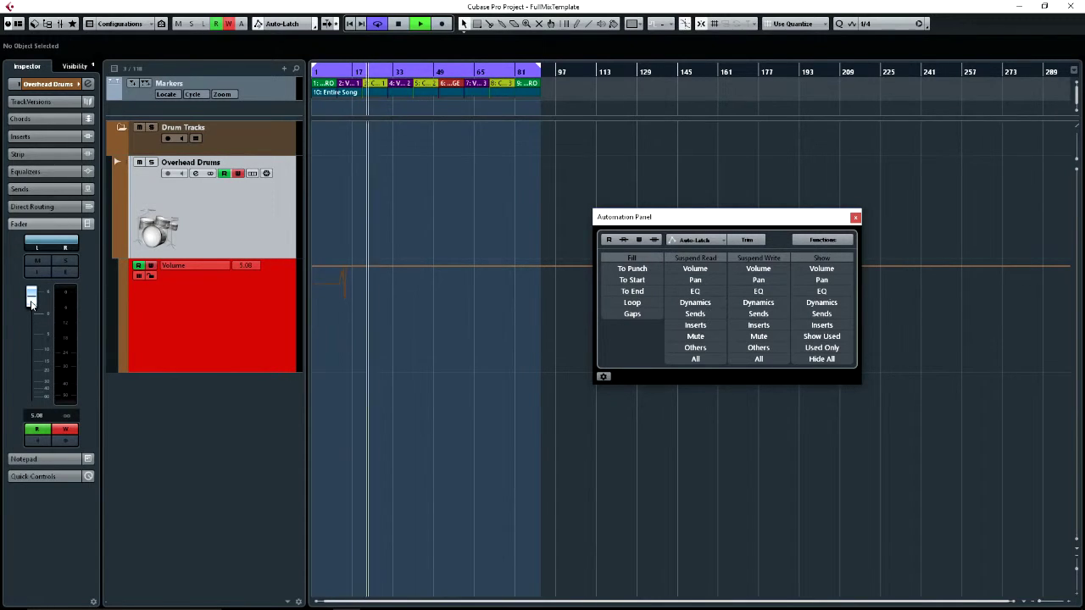
pyautogui.press('space')
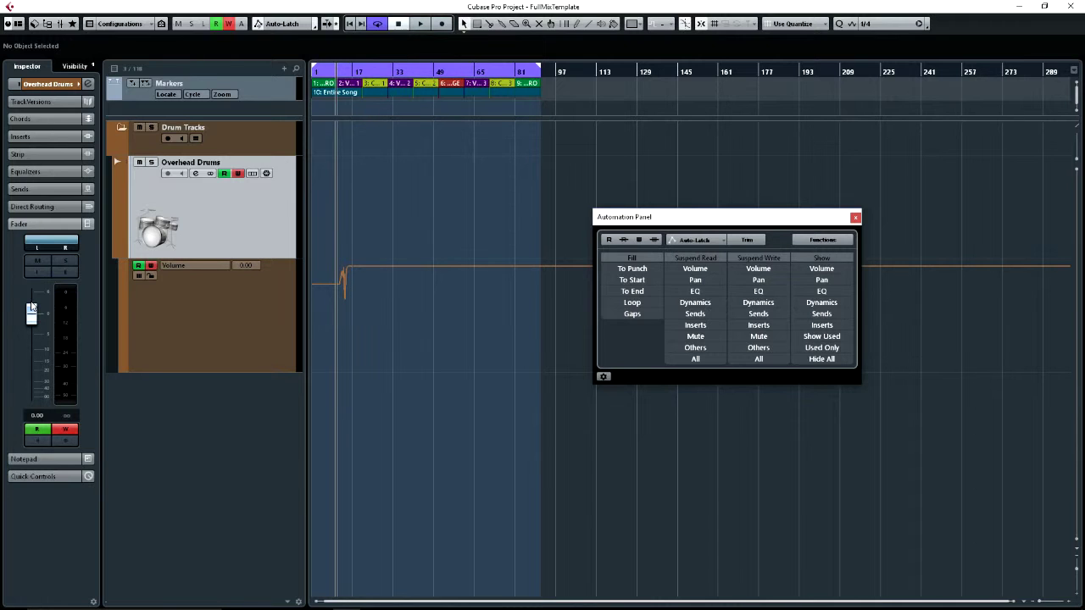
pyautogui.click(377, 271)
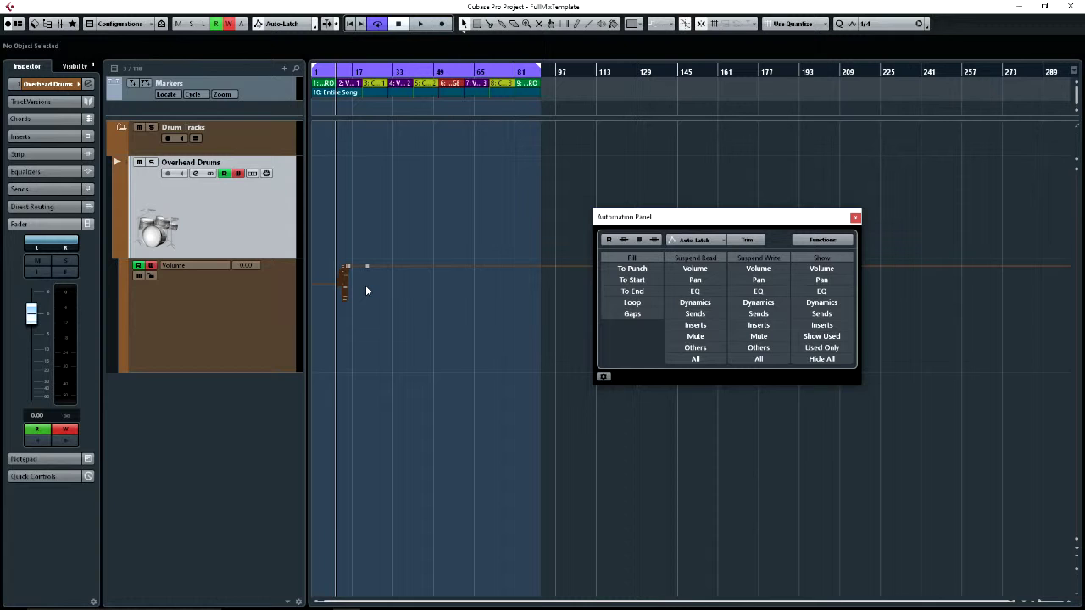
pyautogui.click(366, 286)
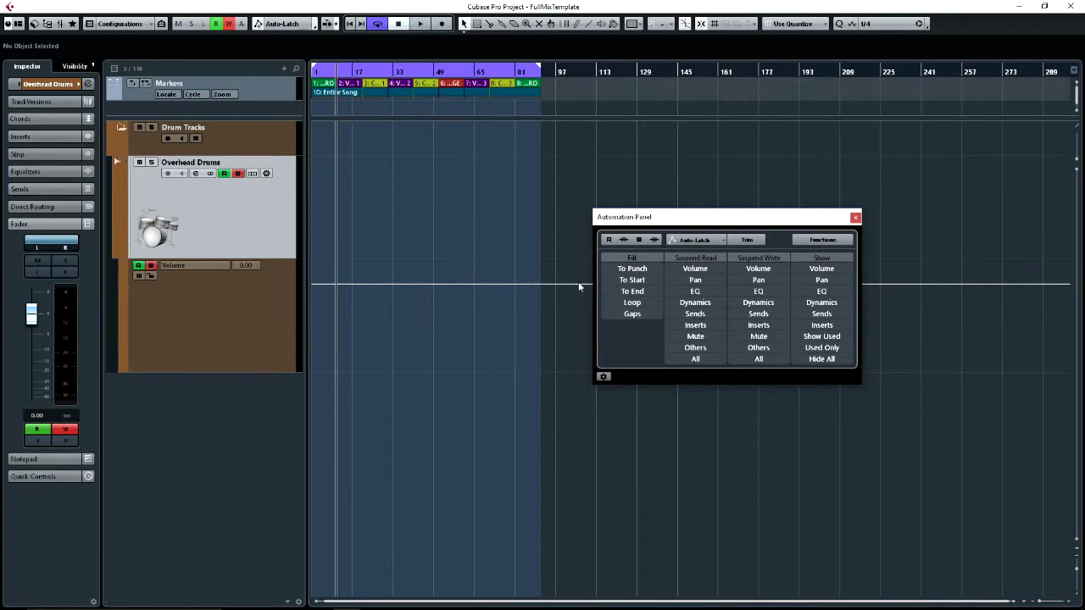
# Step: Set the global mode to Cross-Over and push the Overhead Drums volume up during playback
pyautogui.click(723, 240)
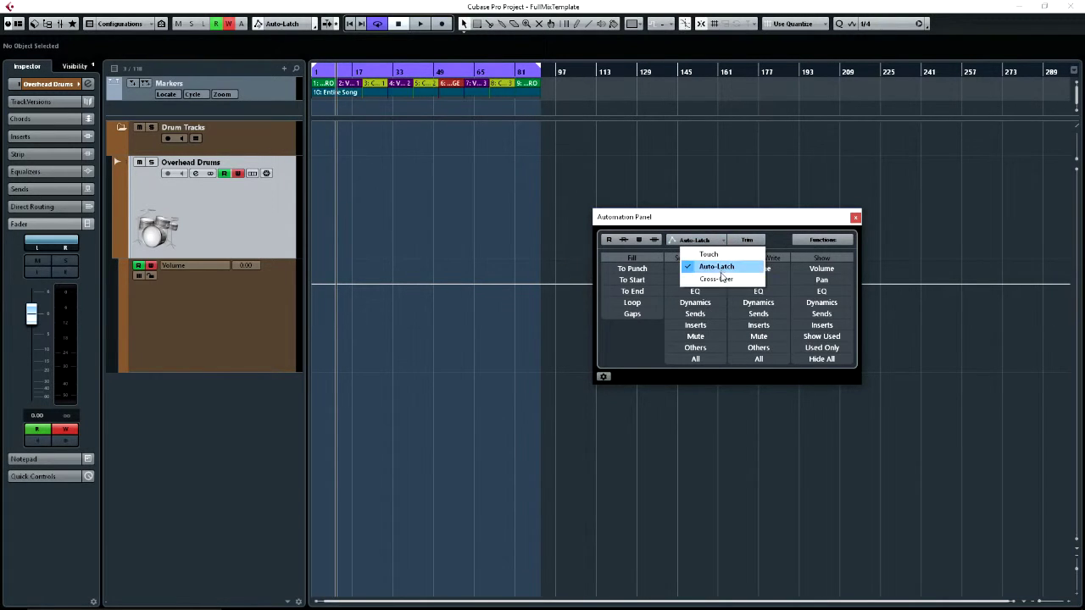
pyautogui.click(721, 278)
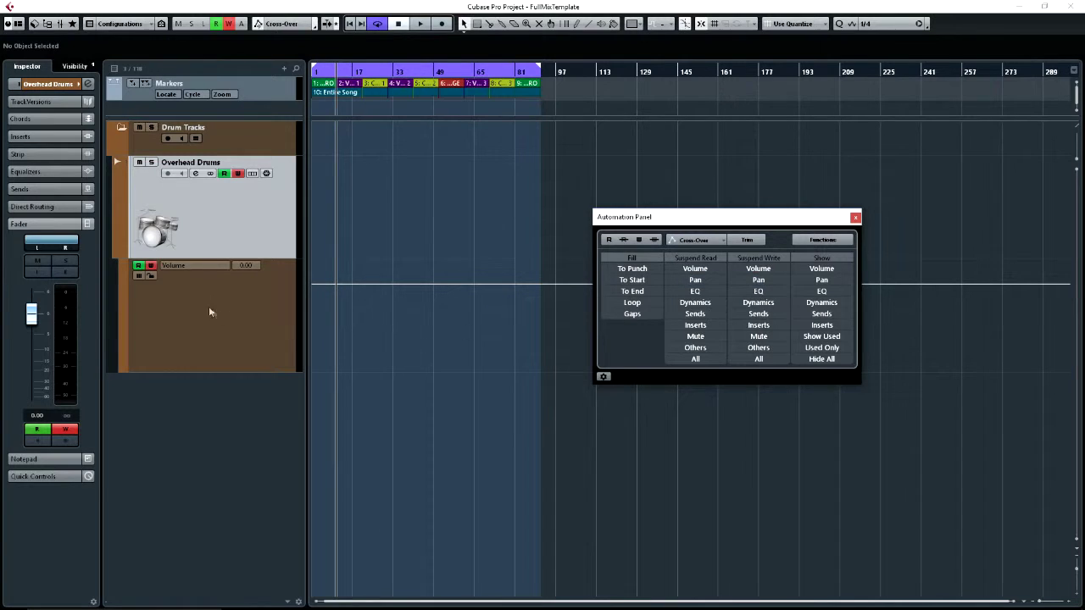
pyautogui.press('space')
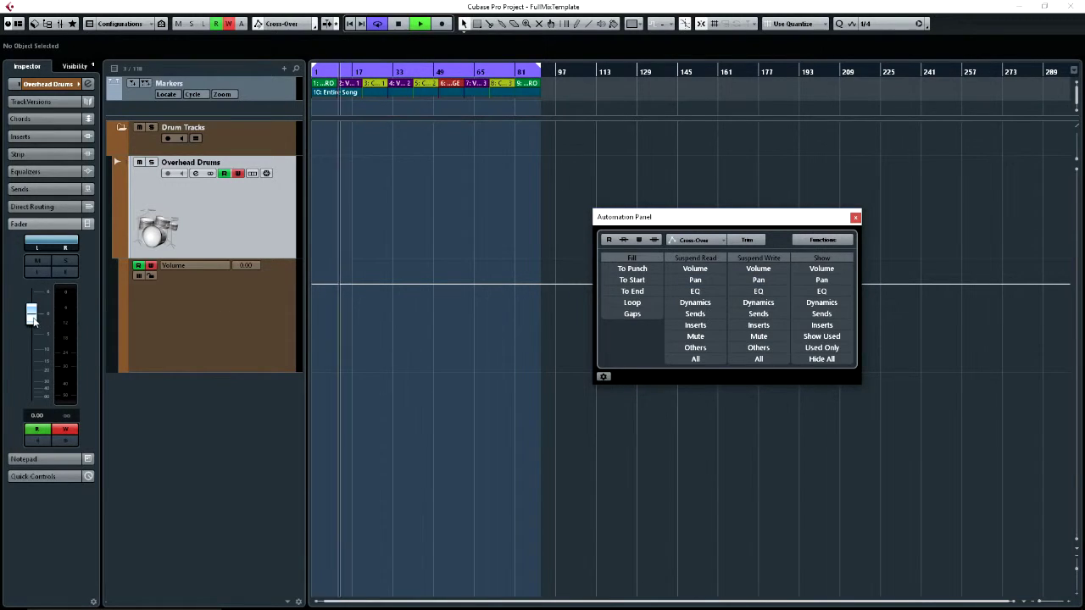
pyautogui.moveTo(43, 320)
pyautogui.mouseDown()
pyautogui.moveTo(34, 306)
pyautogui.moveTo(48, 308)
pyautogui.mouseUp()
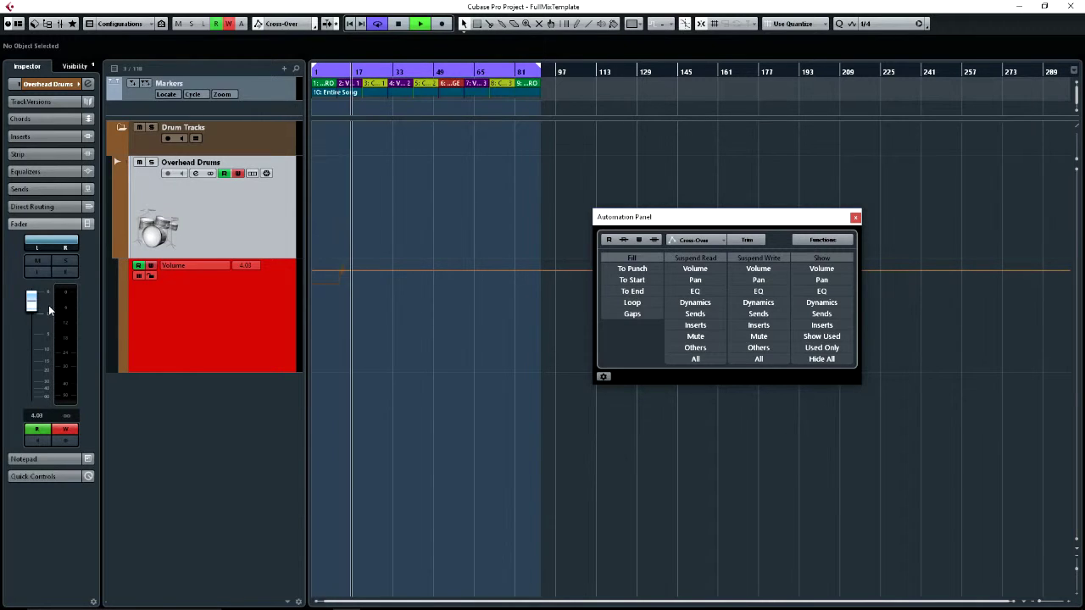
pyautogui.press('space')
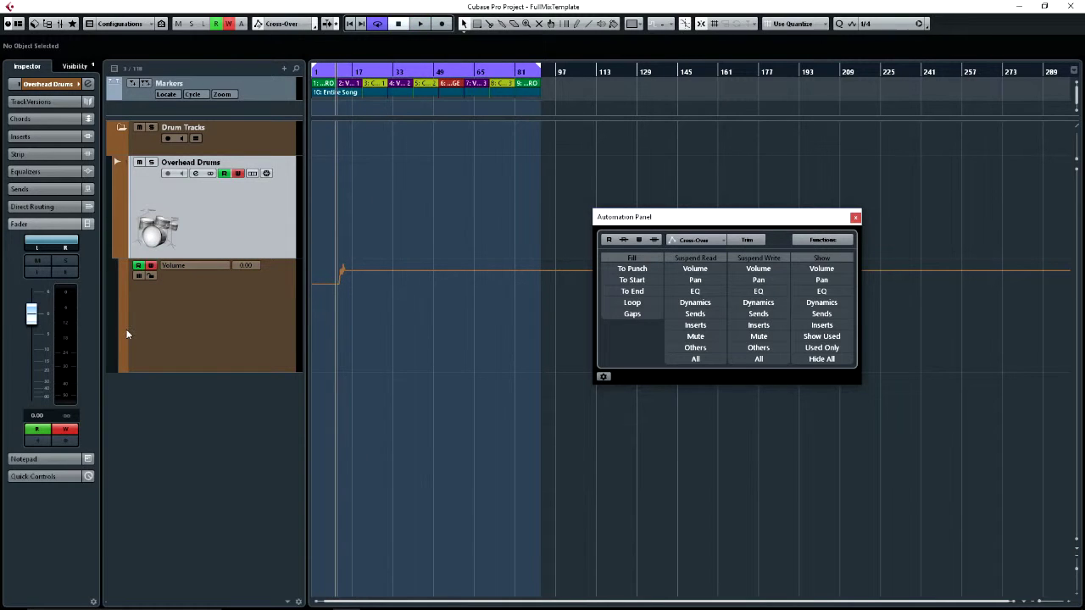
pyautogui.click(319, 325)
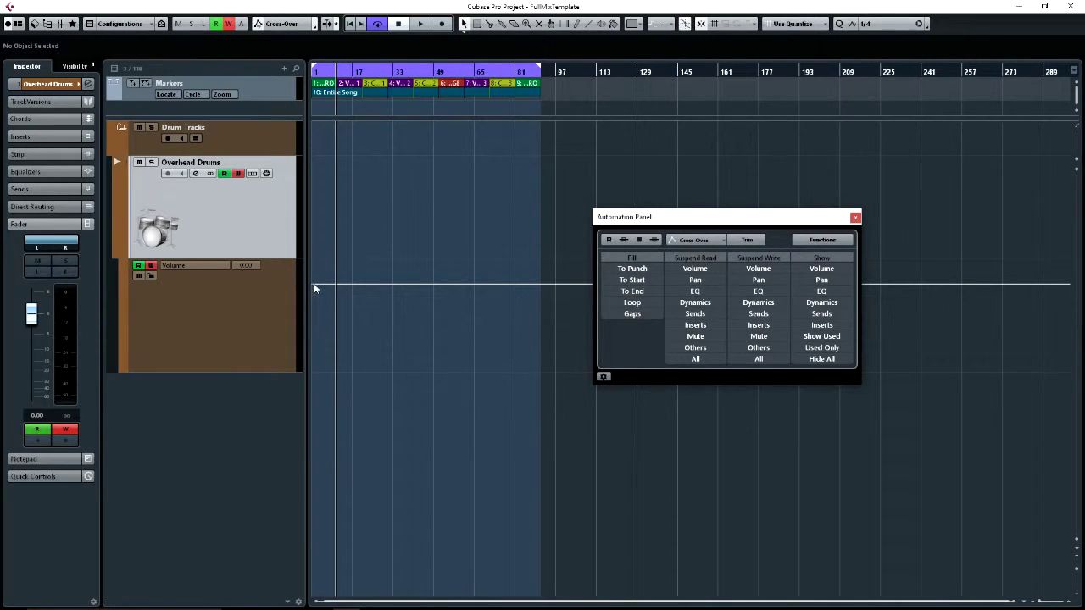
# Step: Add a volume anchor point at the song start on the Overhead Drums lane
pyautogui.click(313, 289)
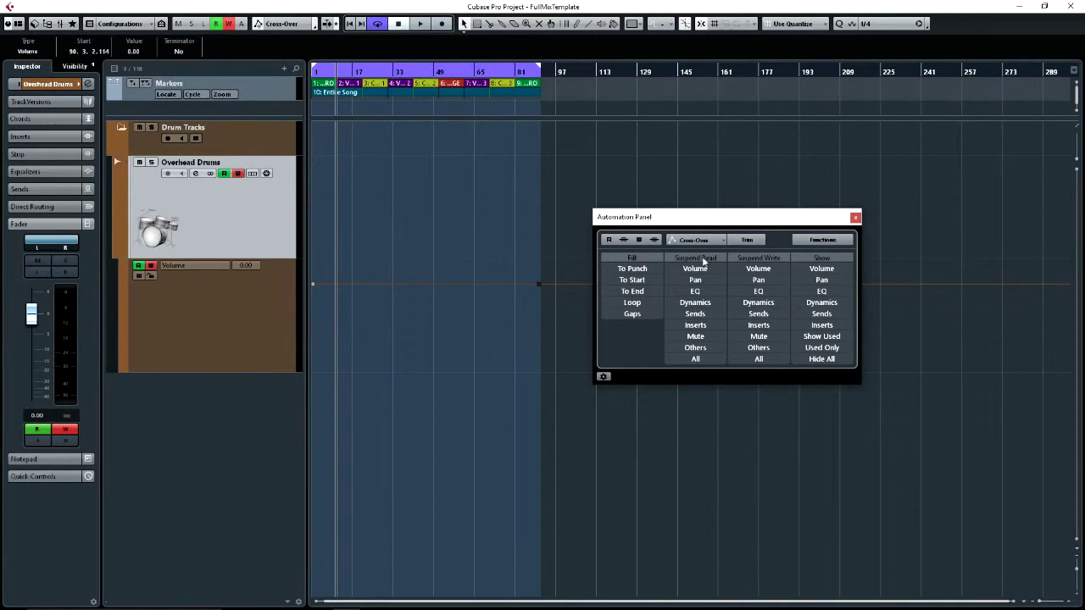
pyautogui.click(712, 241)
# Step: In Touch mode, push the Overhead Drums volume up, then dip it below zero during playback
pyautogui.click(712, 254)
pyautogui.press('space')
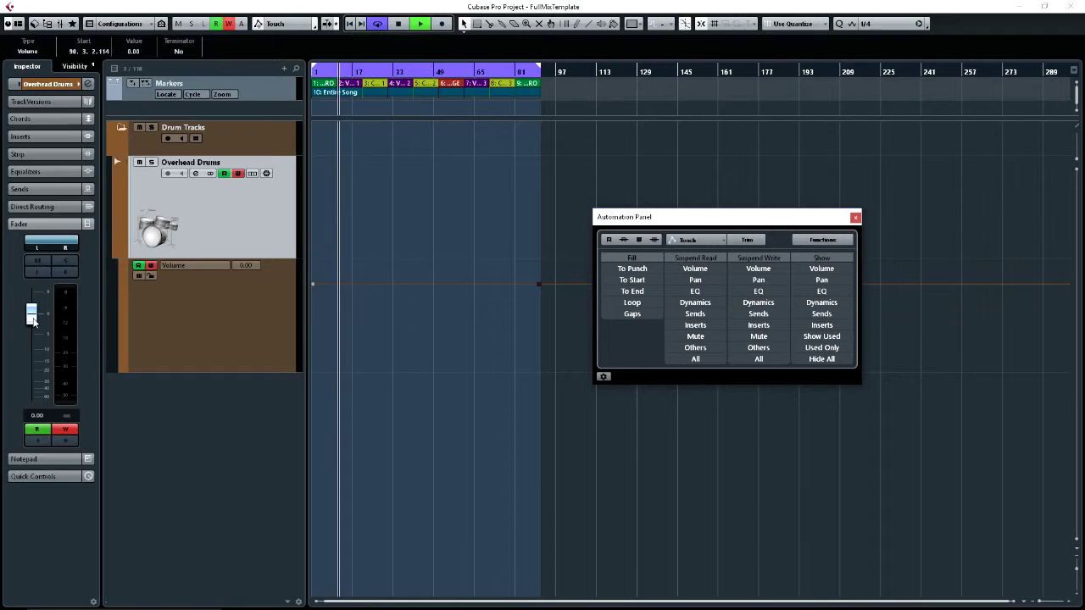
pyautogui.moveTo(34, 320)
pyautogui.mouseDown()
pyautogui.moveTo(35, 307)
pyautogui.moveTo(37, 325)
pyautogui.moveTo(50, 325)
pyautogui.moveTo(57, 303)
pyautogui.moveTo(75, 305)
pyautogui.mouseUp()
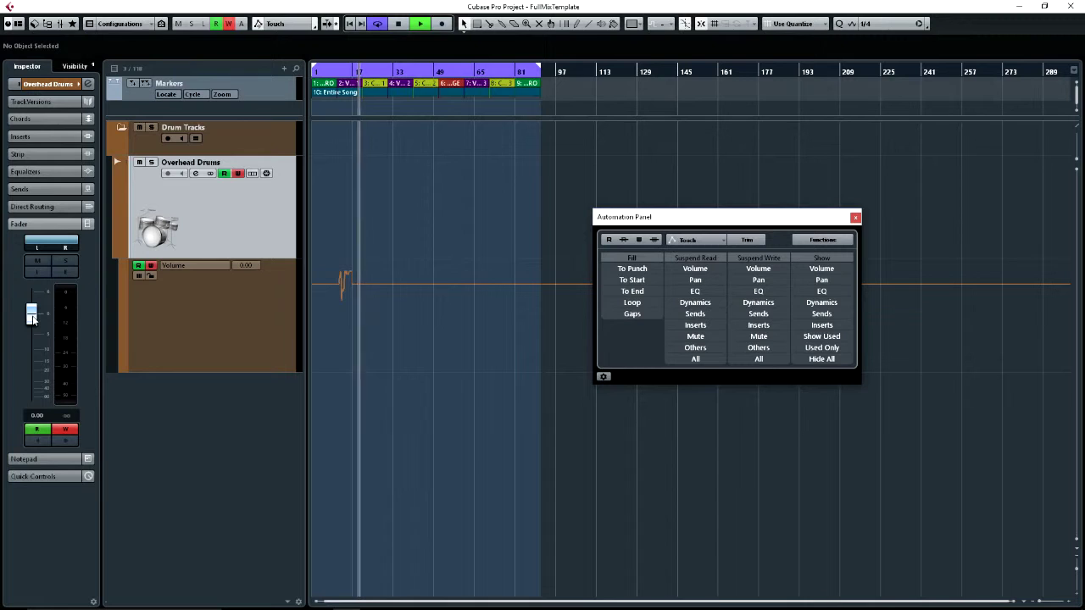
pyautogui.moveTo(32, 317)
pyautogui.mouseDown()
pyautogui.moveTo(33, 305)
pyautogui.moveTo(46, 334)
pyautogui.mouseUp()
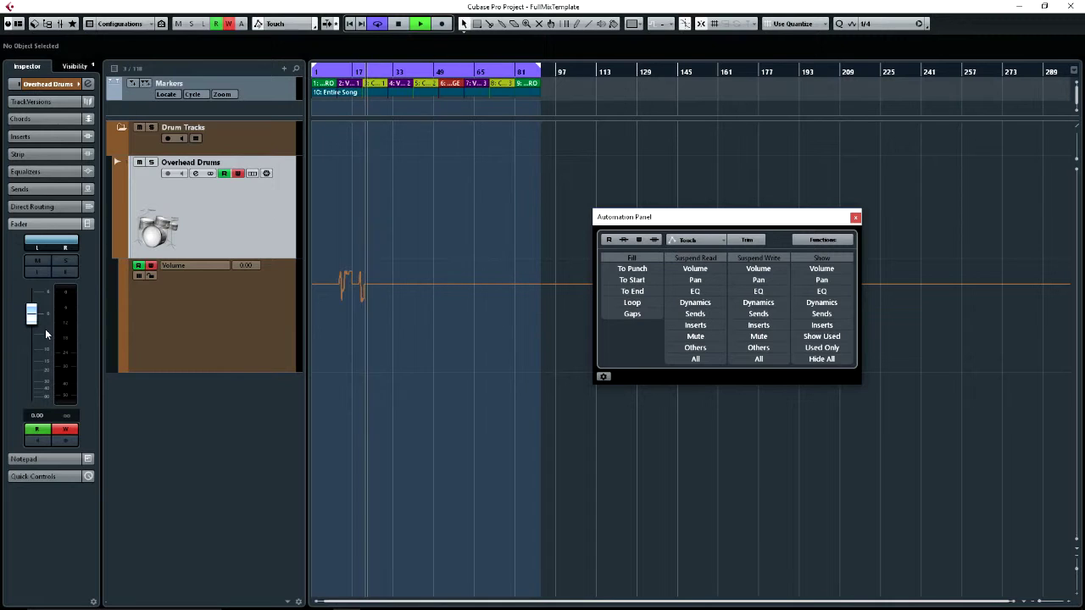
pyautogui.press('space')
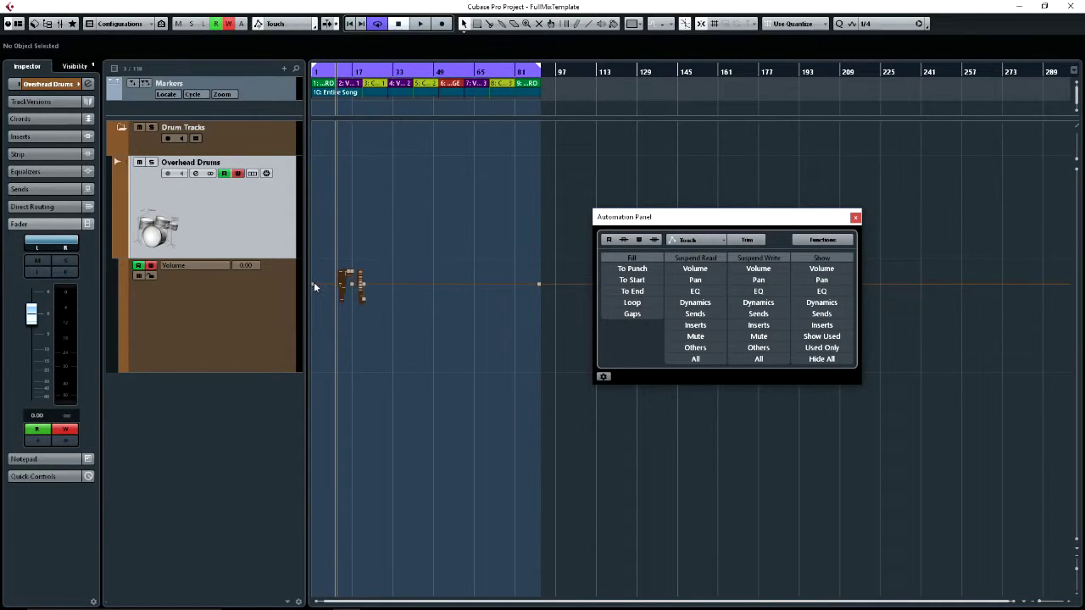
pyautogui.click(545, 289)
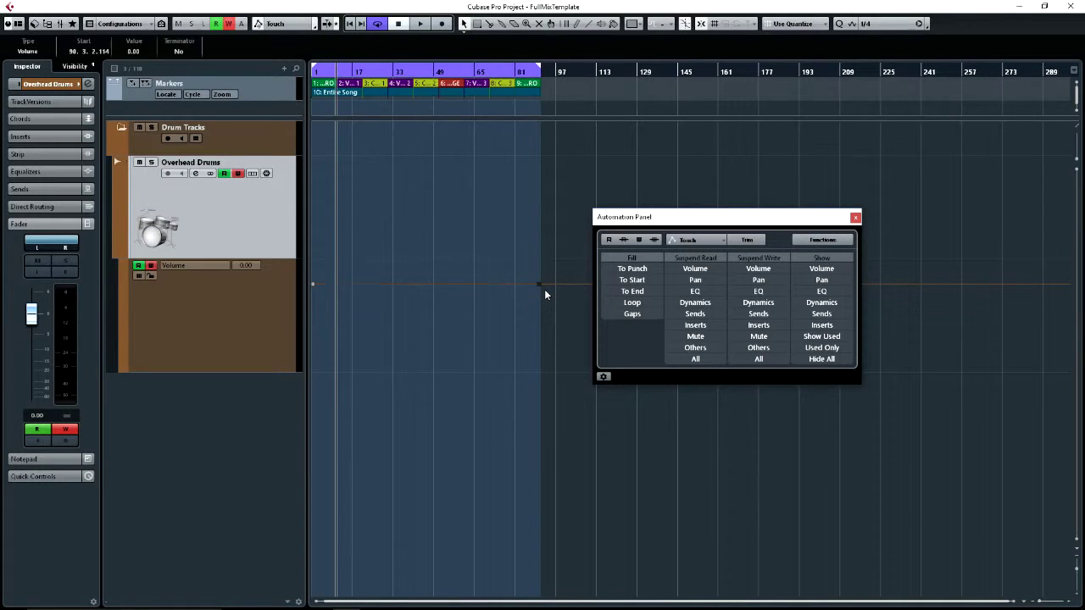
# Step: Delete the selected point, record a Touch volume raise on Overhead Drums, and enable Fill To End
pyautogui.press('Delete')
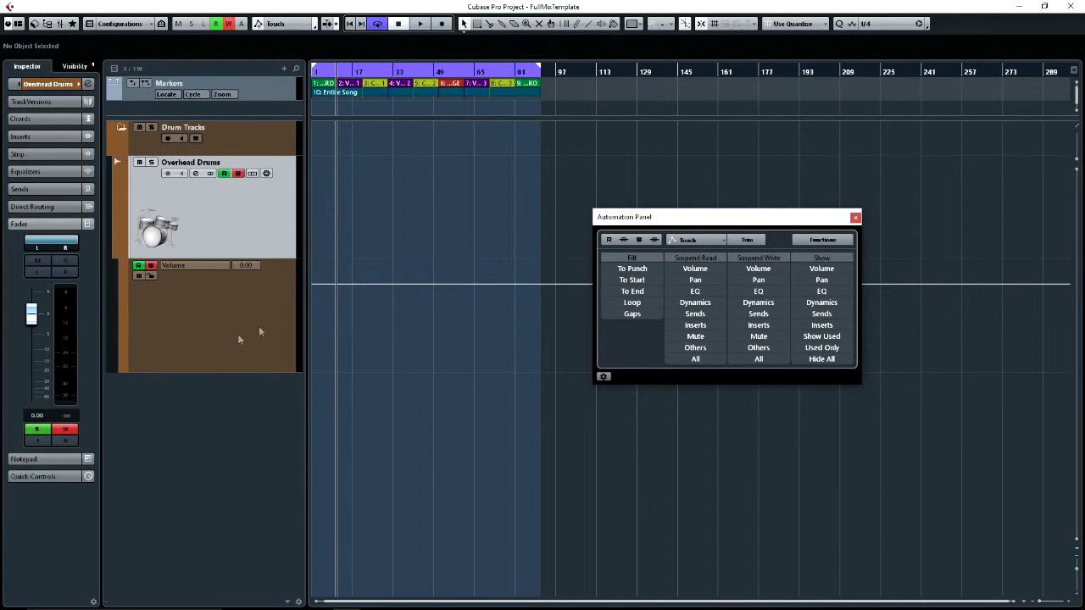
pyautogui.press('space')
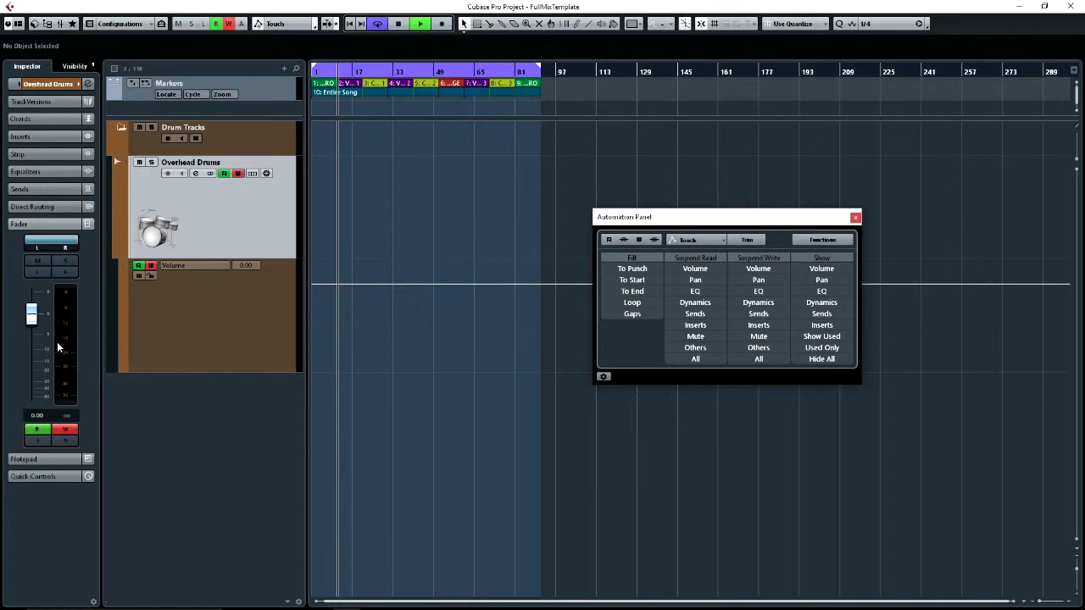
pyautogui.moveTo(33, 320)
pyautogui.mouseDown()
pyautogui.moveTo(35, 312)
pyautogui.moveTo(43, 332)
pyautogui.moveTo(47, 303)
pyautogui.mouseUp()
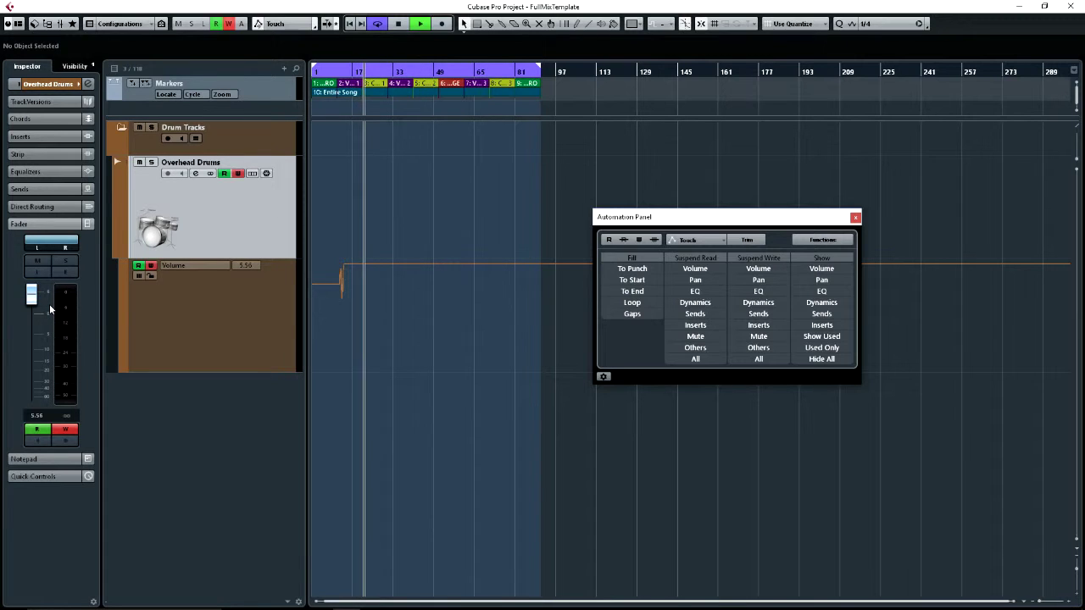
pyautogui.press('space')
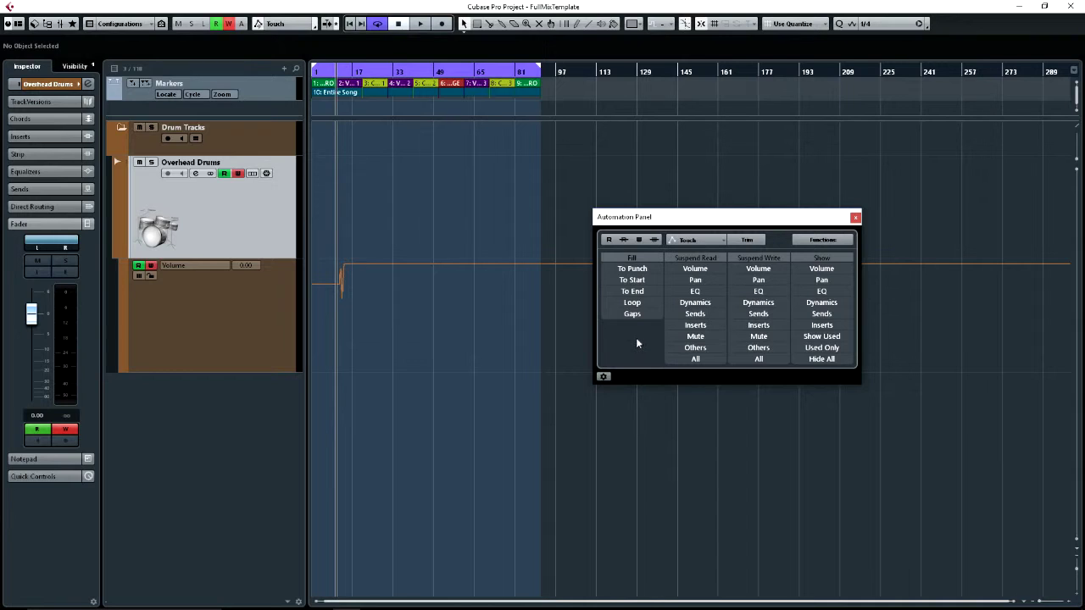
pyautogui.click(638, 293)
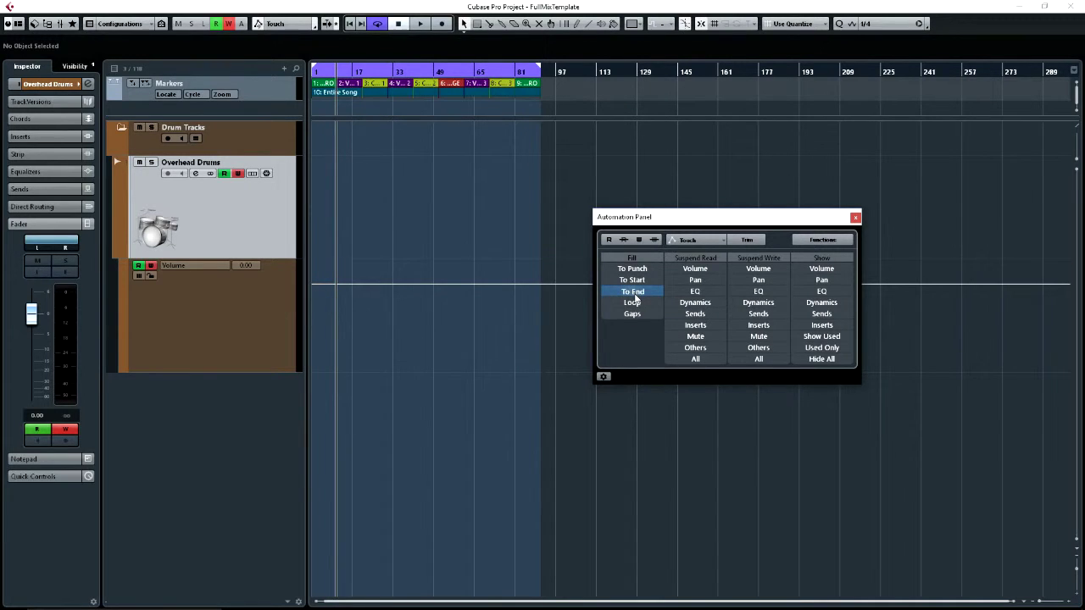
# Step: Record a Touch pass that raises the Overhead Drums volume early and holds it to the project end
pyautogui.press('space')
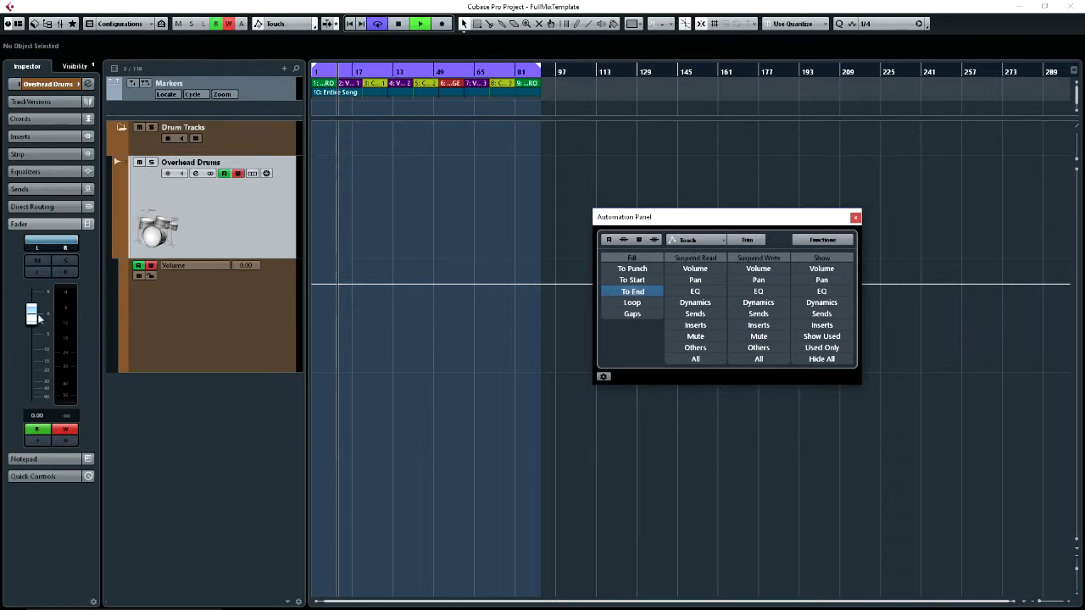
pyautogui.moveTo(37, 315); pyautogui.dragTo(33, 302)
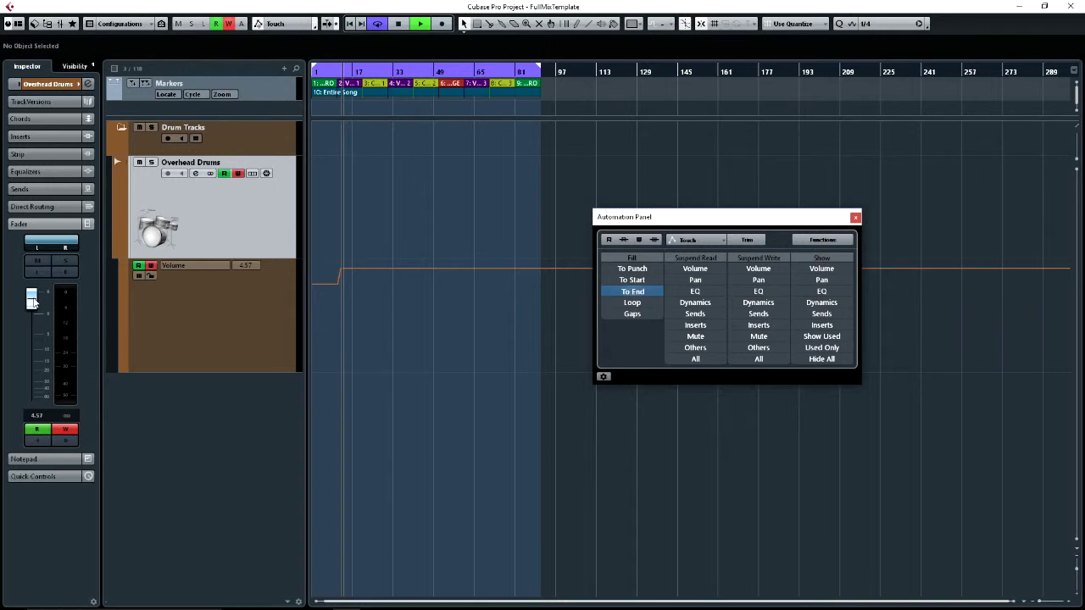
pyautogui.press('space')
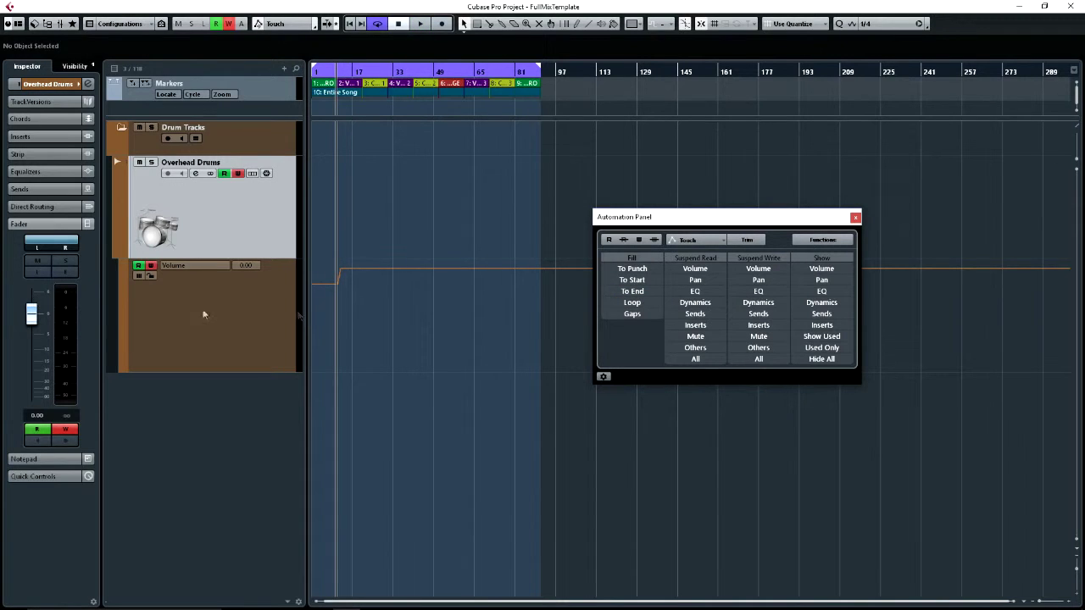